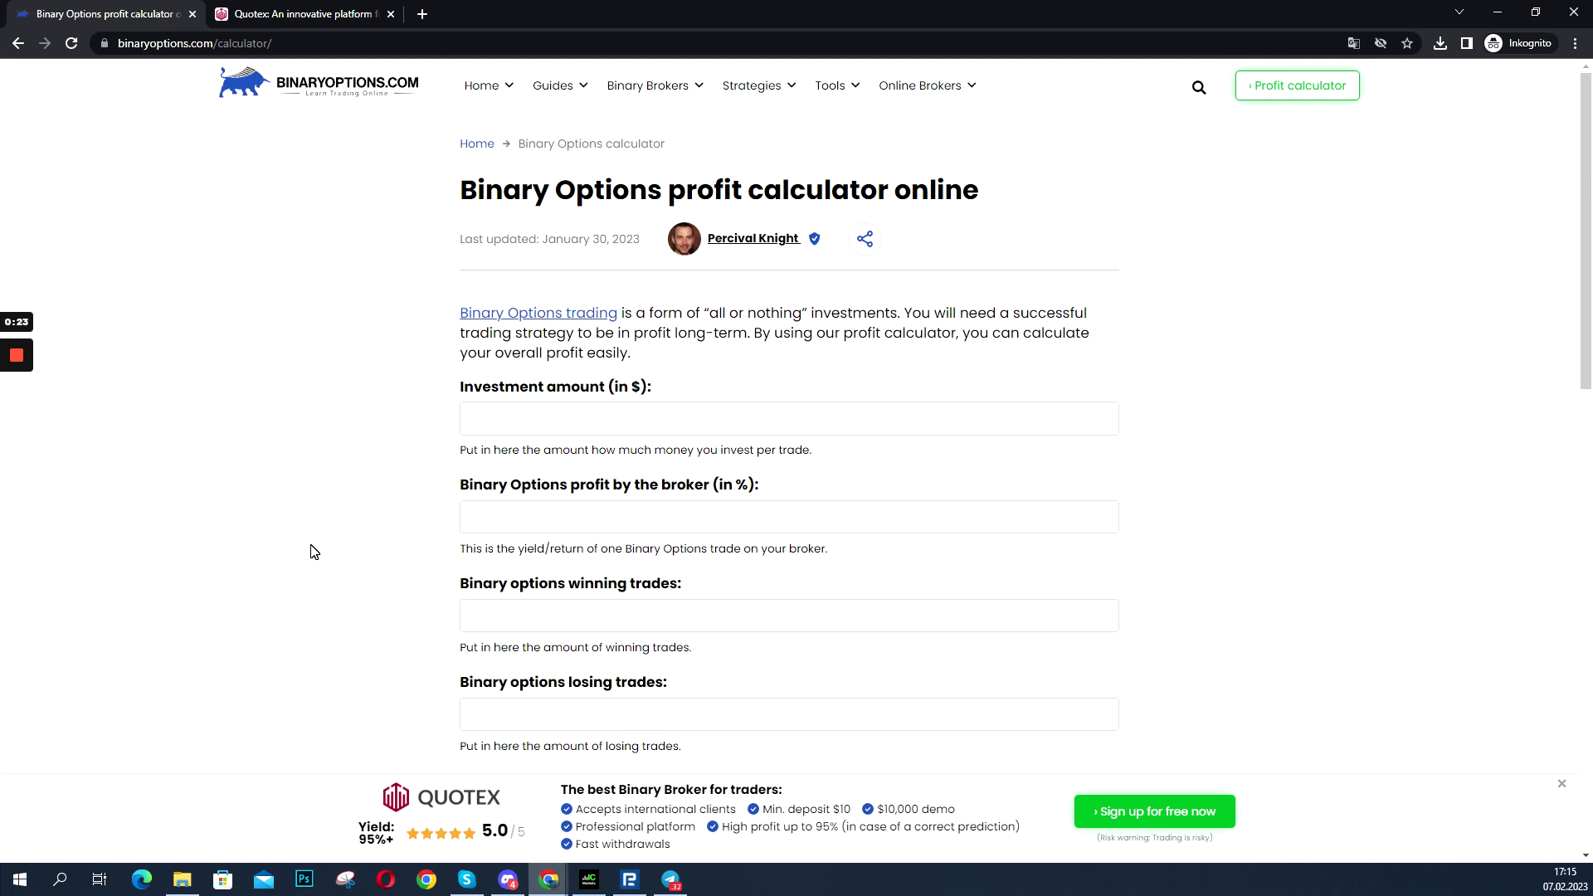
{"action": "scroll", "coordinate": [747, 377], "scroll_direction": "down", "scroll_amount": 1}
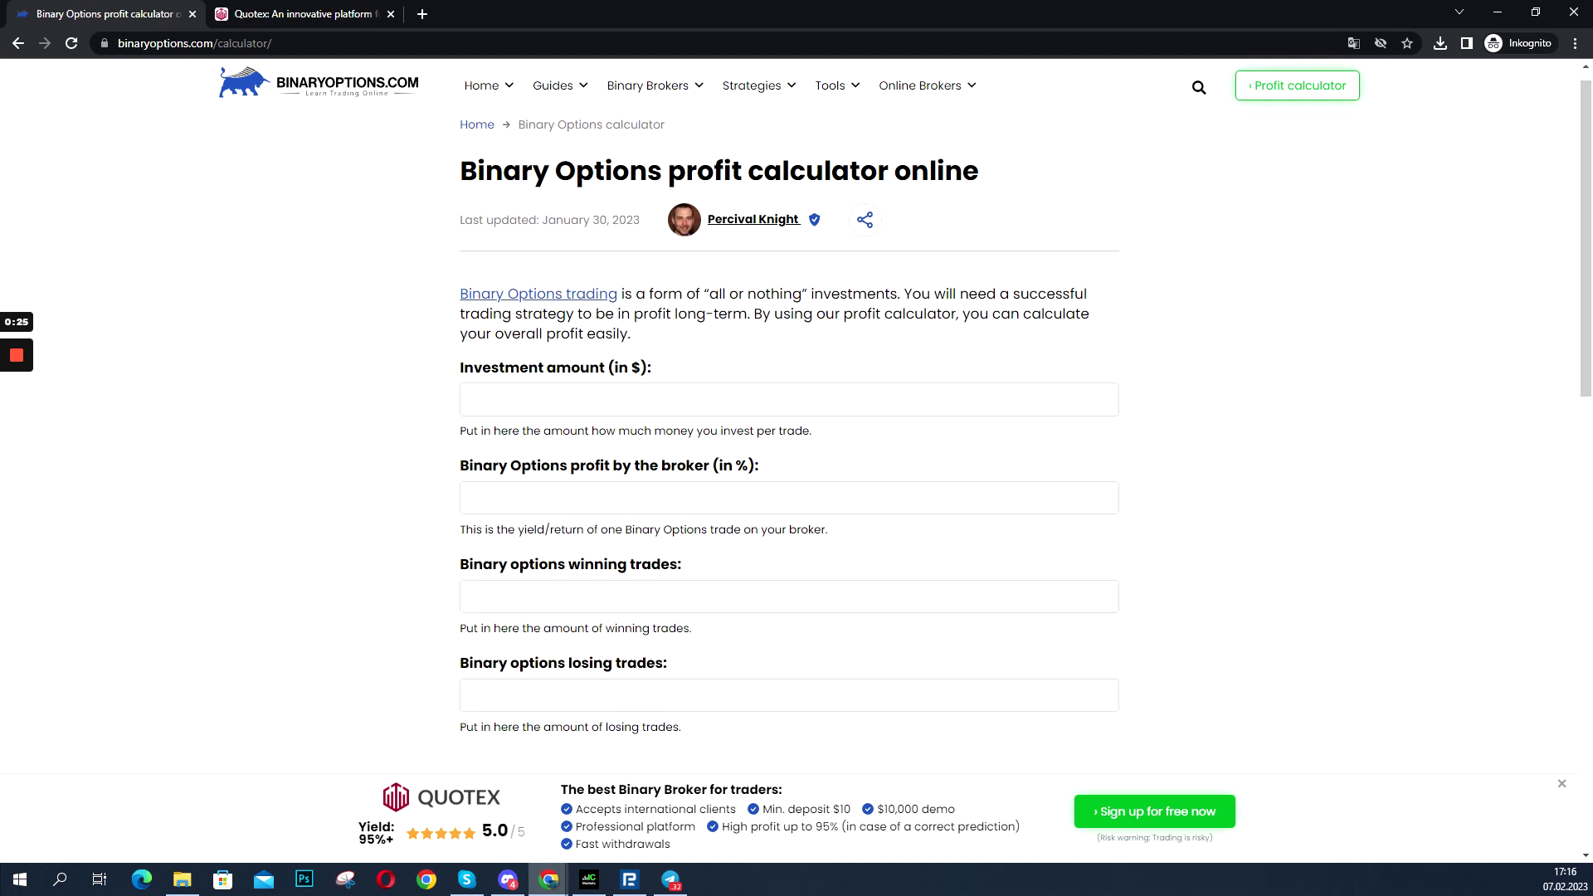
{"action": "scroll", "coordinate": [644, 406], "scroll_direction": "up", "scroll_amount": 1}
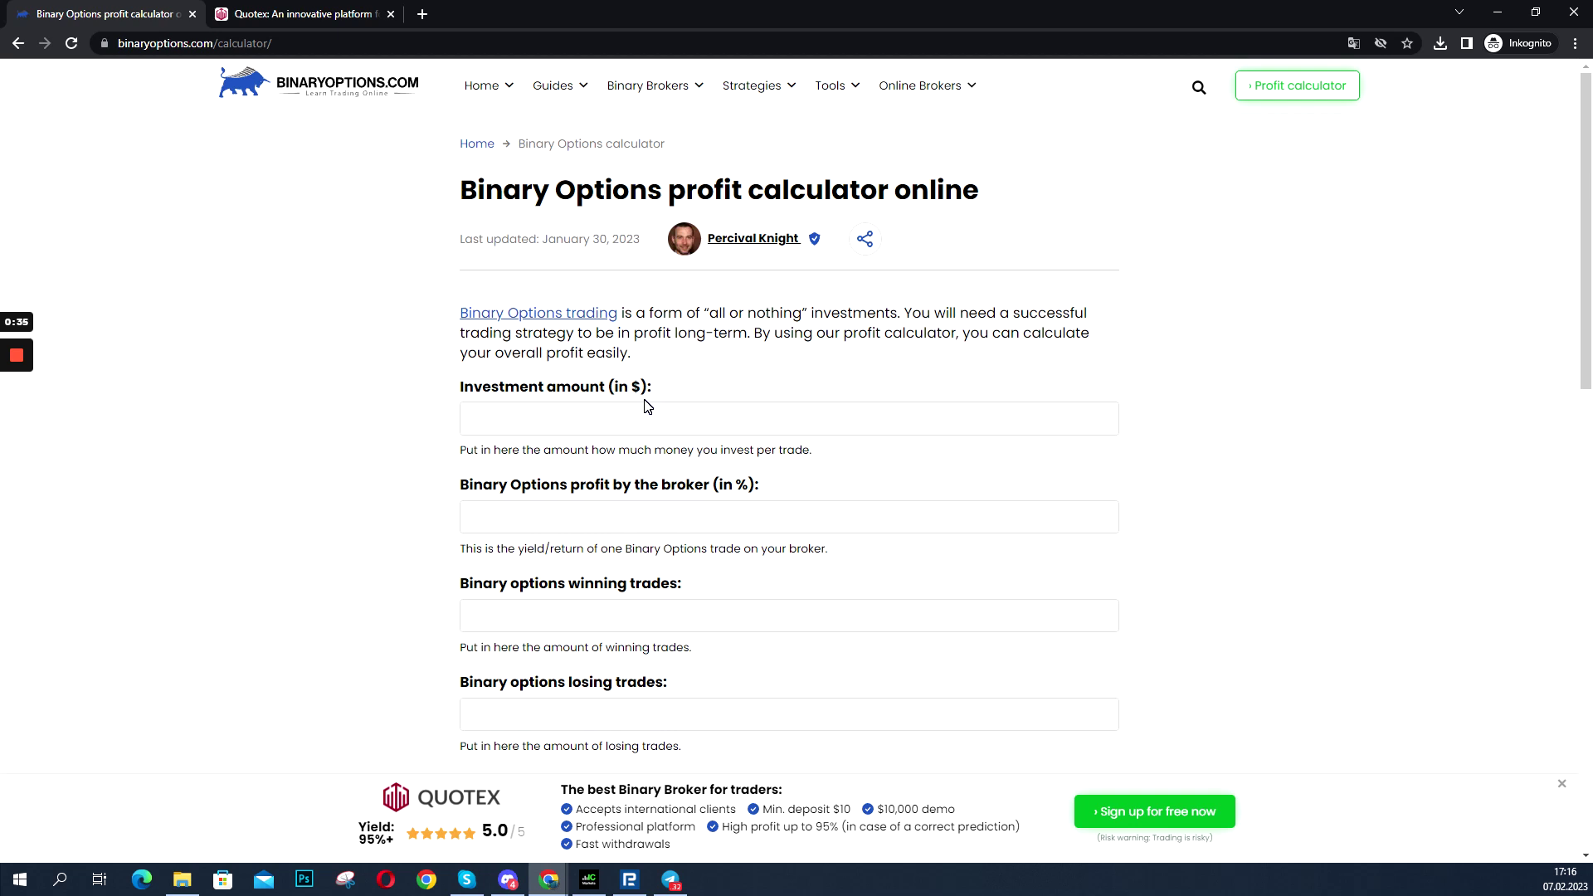
{"action": "scroll", "coordinate": [645, 406], "scroll_direction": "down", "scroll_amount": 1}
{"action": "scroll", "coordinate": [645, 406], "scroll_direction": "down", "scroll_amount": 1}
{"action": "scroll", "coordinate": [645, 406], "scroll_direction": "down", "scroll_amount": 1}
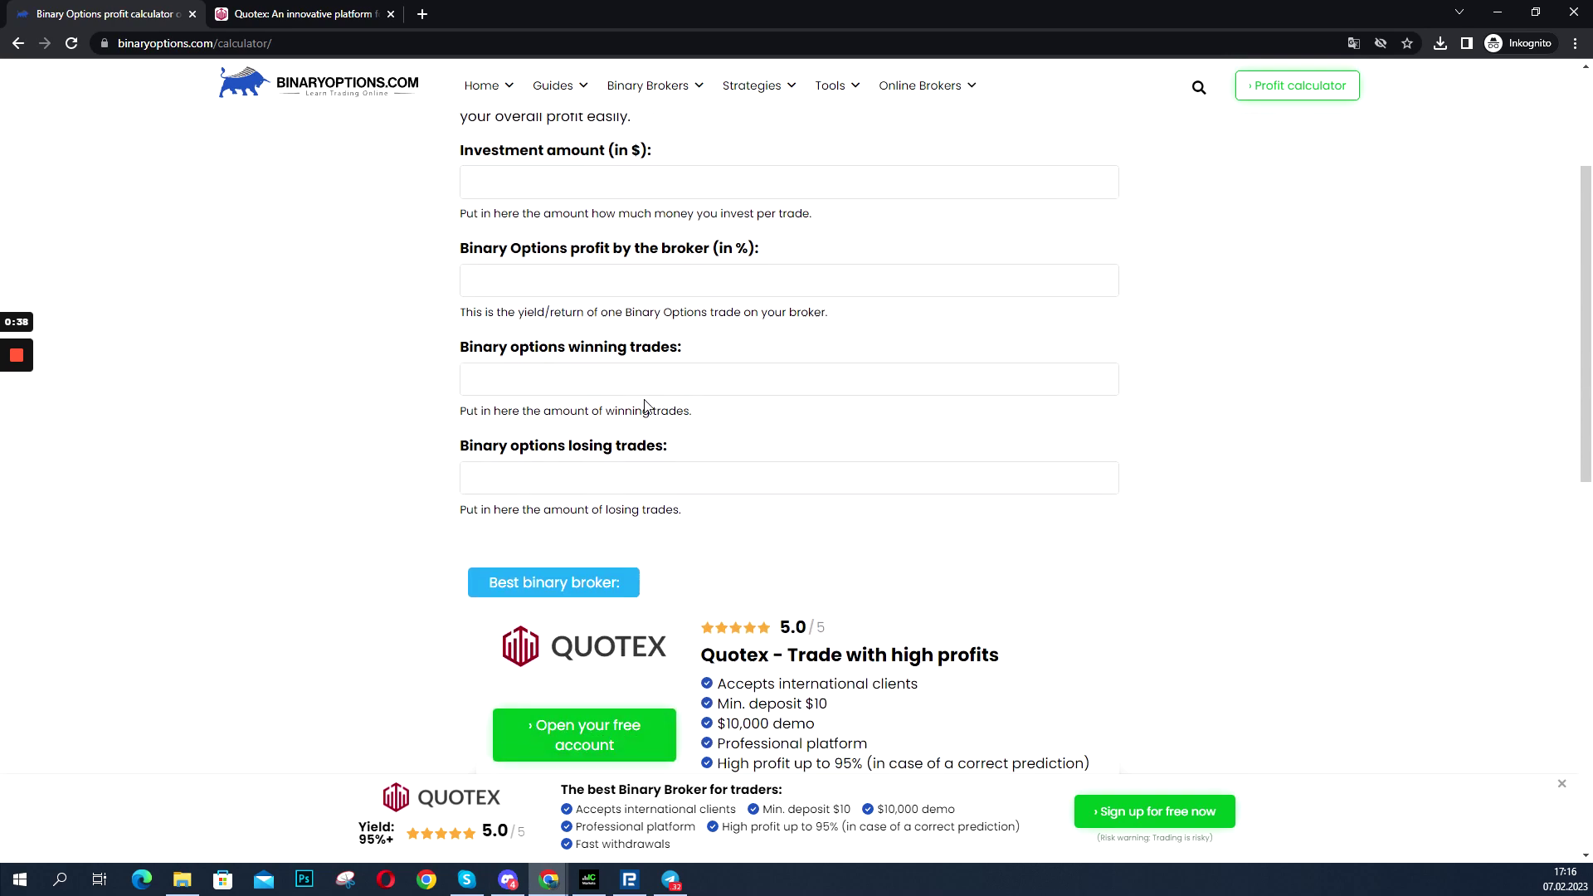
{"action": "scroll", "coordinate": [644, 405], "scroll_direction": "down", "scroll_amount": 4}
{"action": "scroll", "coordinate": [645, 407], "scroll_direction": "down", "scroll_amount": 3}
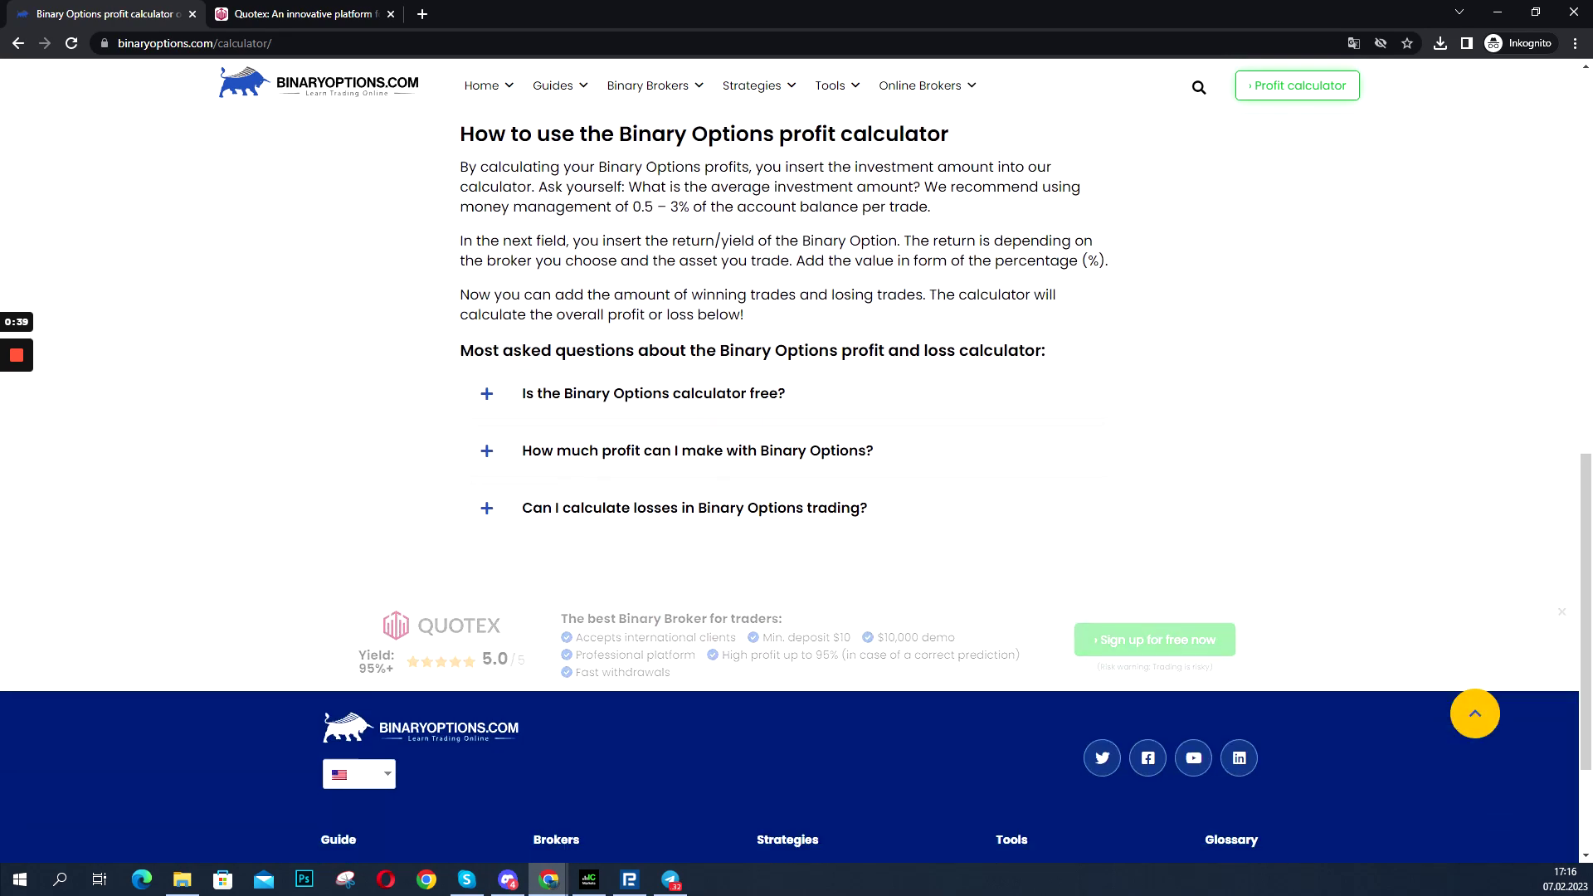
{"action": "scroll", "coordinate": [645, 407], "scroll_direction": "up", "scroll_amount": 3}
{"action": "scroll", "coordinate": [645, 406], "scroll_direction": "up", "scroll_amount": 3}
{"action": "scroll", "coordinate": [644, 406], "scroll_direction": "up", "scroll_amount": 2}
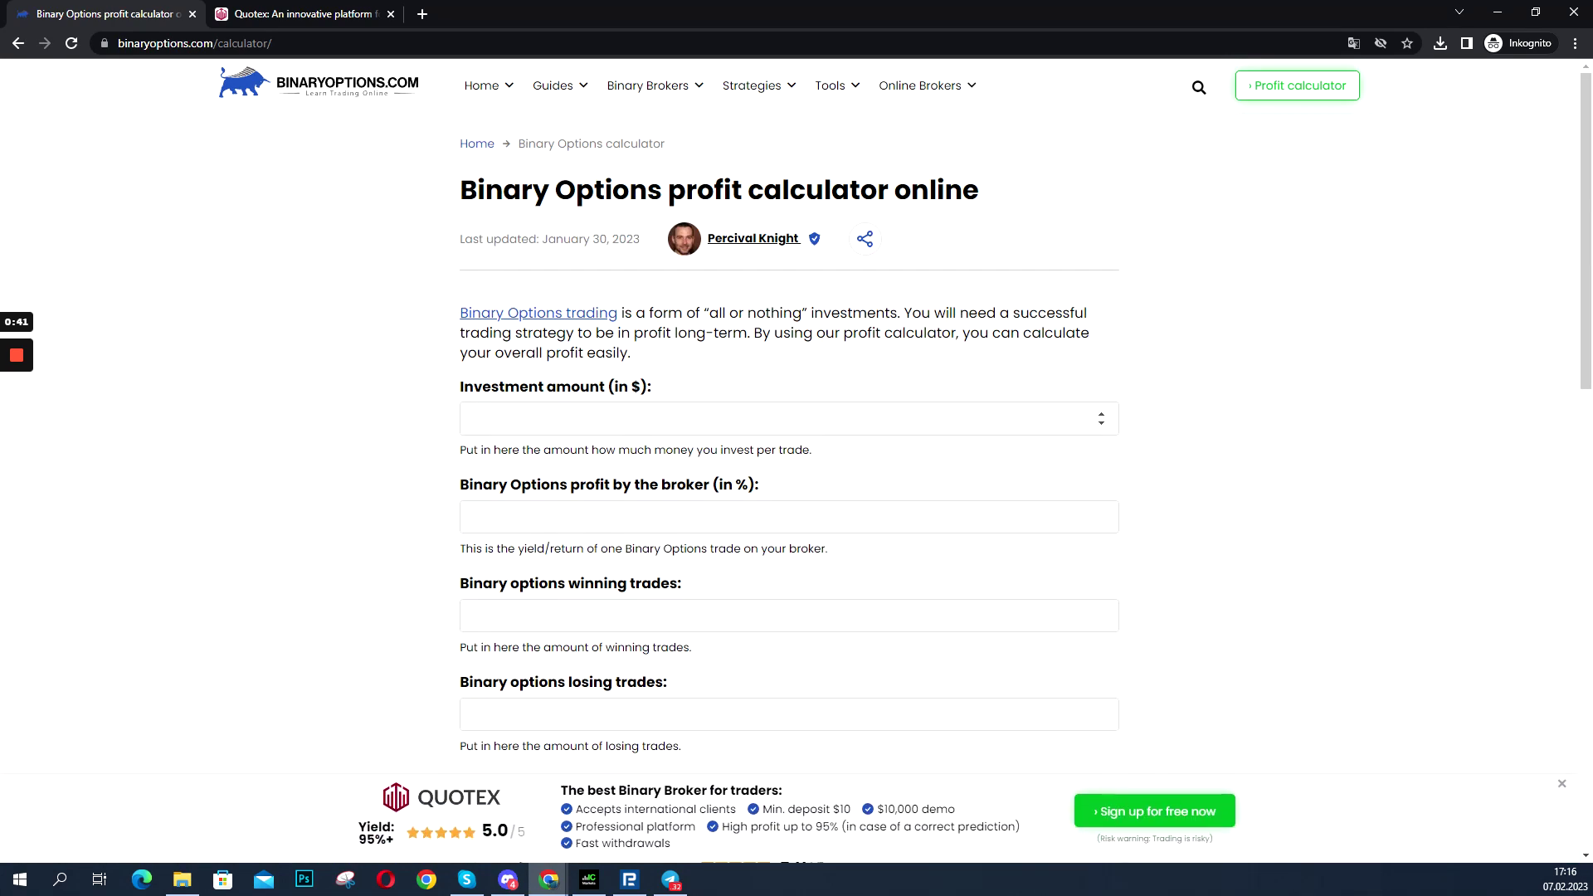
- Back on the calculator page after visiting Quotex, enter a 1000 investment amount
{"action": "left_click", "coordinate": [272, 14]}
{"action": "scroll", "coordinate": [580, 380], "scroll_direction": "down", "scroll_amount": 3}
{"action": "scroll", "coordinate": [456, 371], "scroll_direction": "down", "scroll_amount": 3}
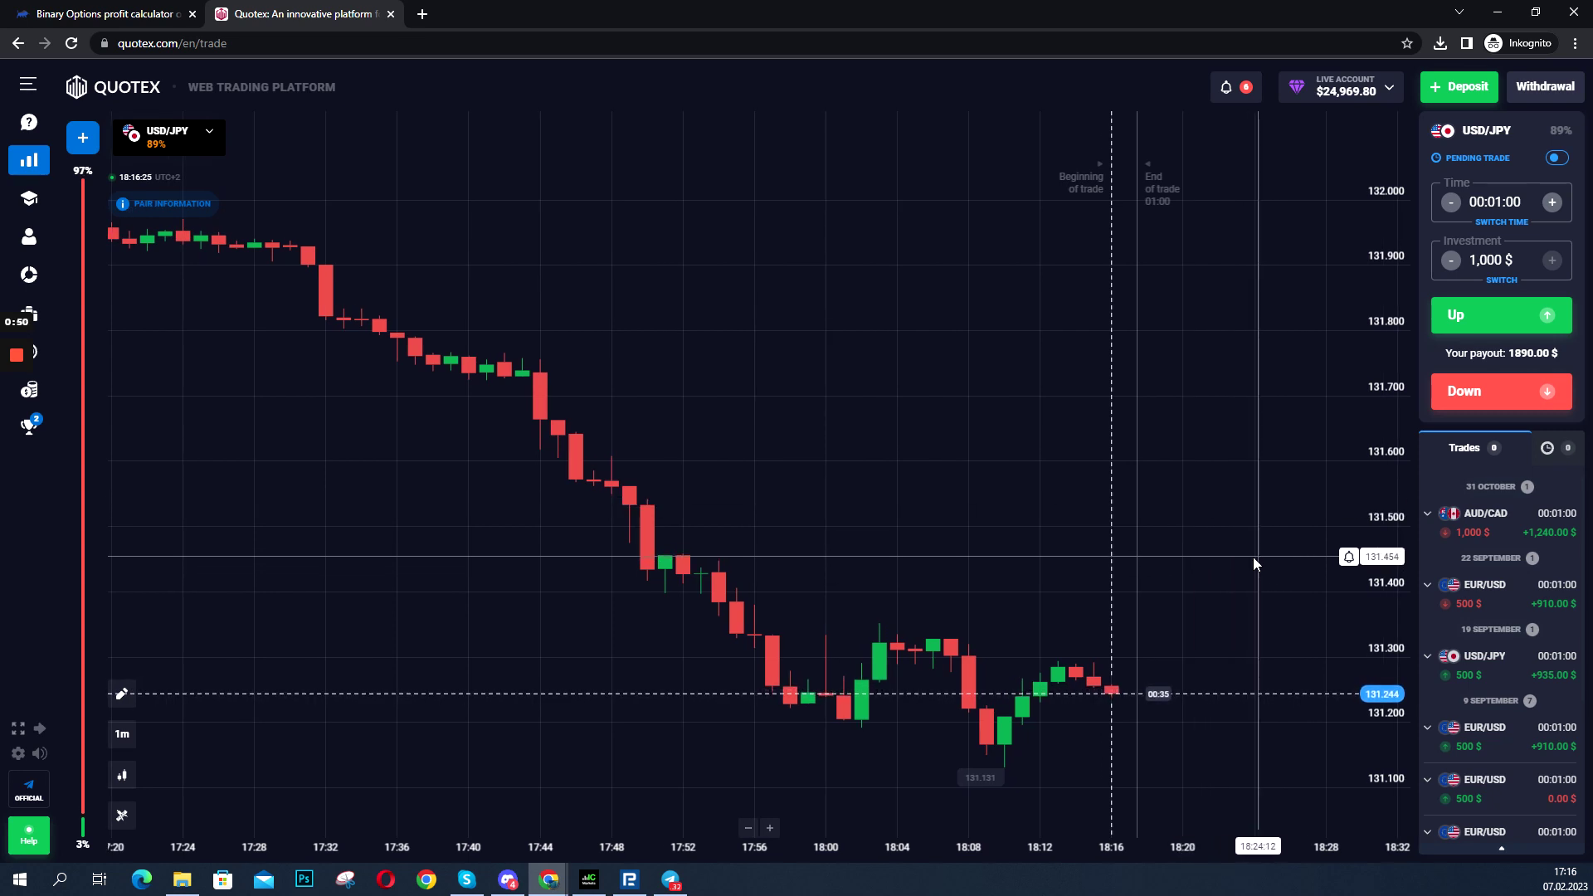
{"action": "scroll", "coordinate": [1470, 560], "scroll_direction": "down", "scroll_amount": 2}
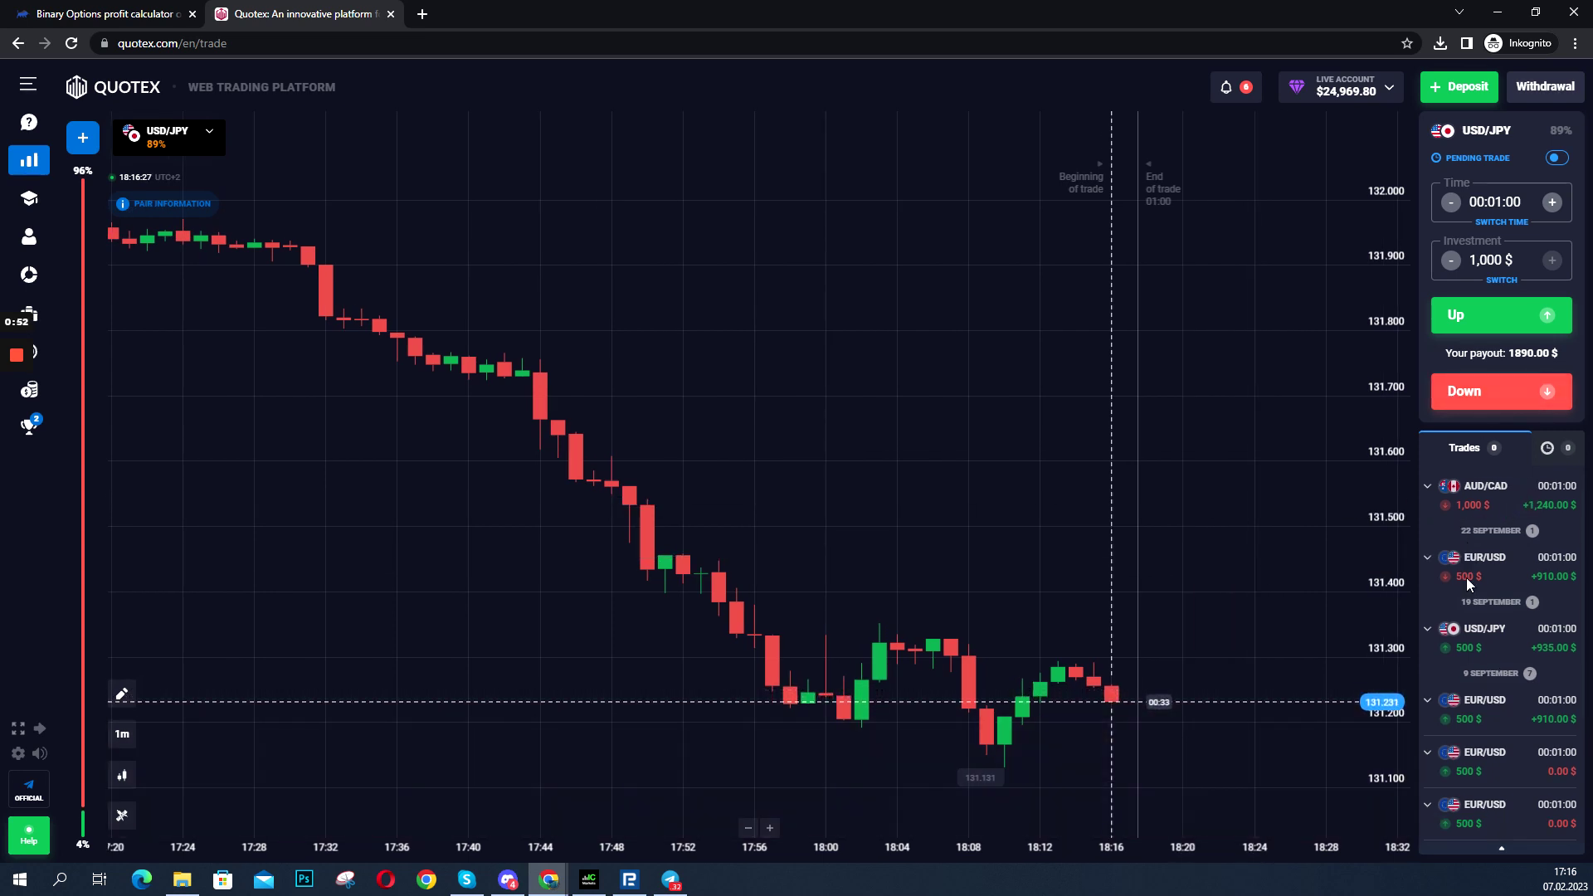
{"action": "scroll", "coordinate": [1467, 581], "scroll_direction": "down", "scroll_amount": 1}
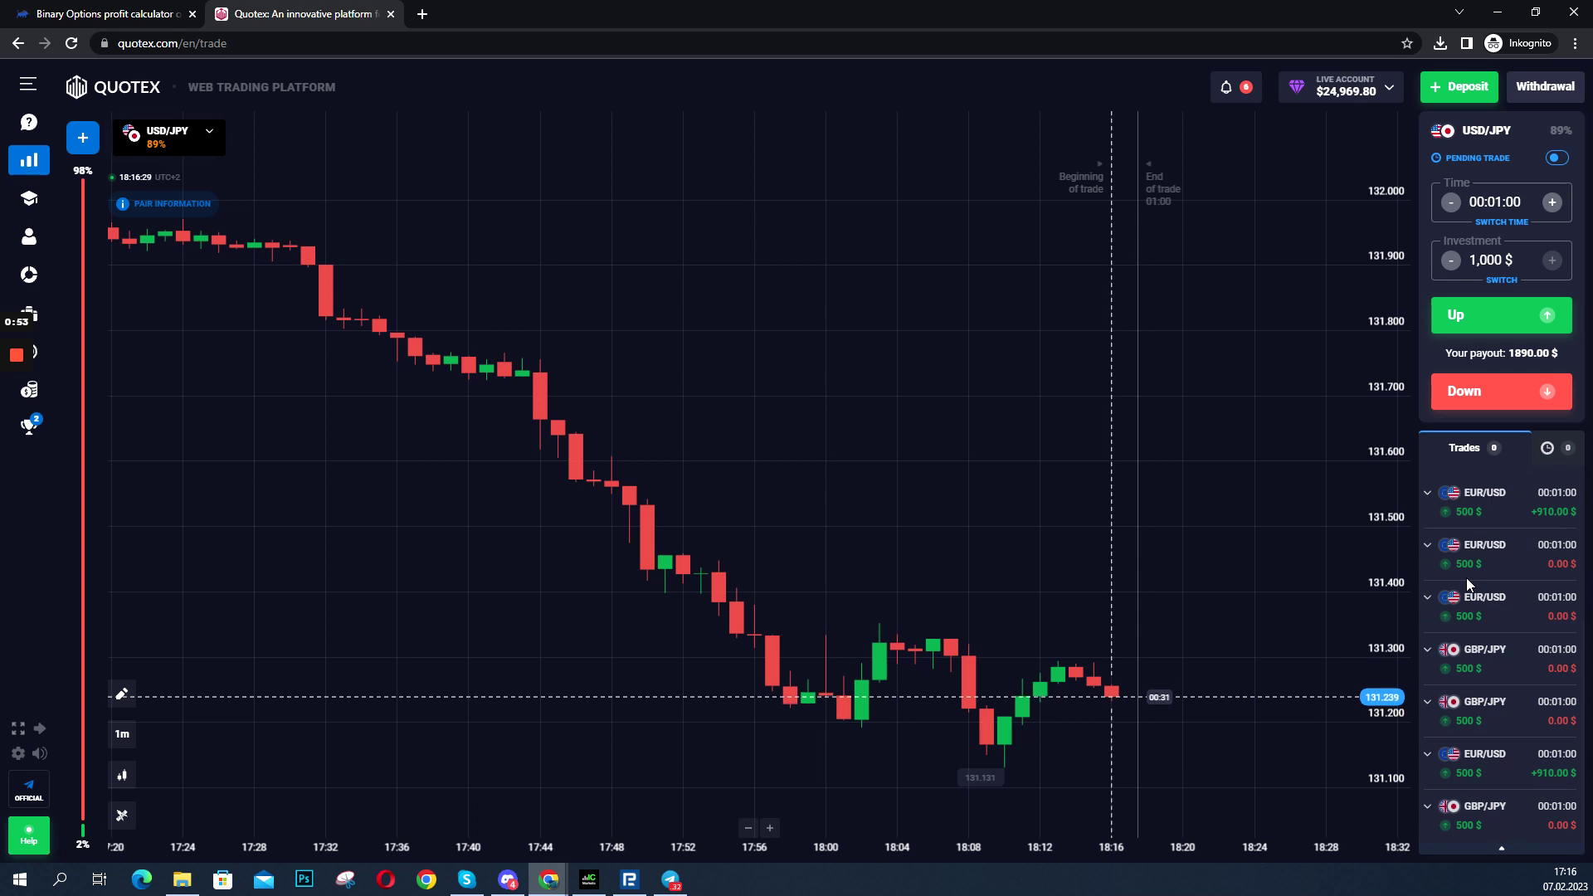
{"action": "scroll", "coordinate": [1466, 579], "scroll_direction": "up", "scroll_amount": 4}
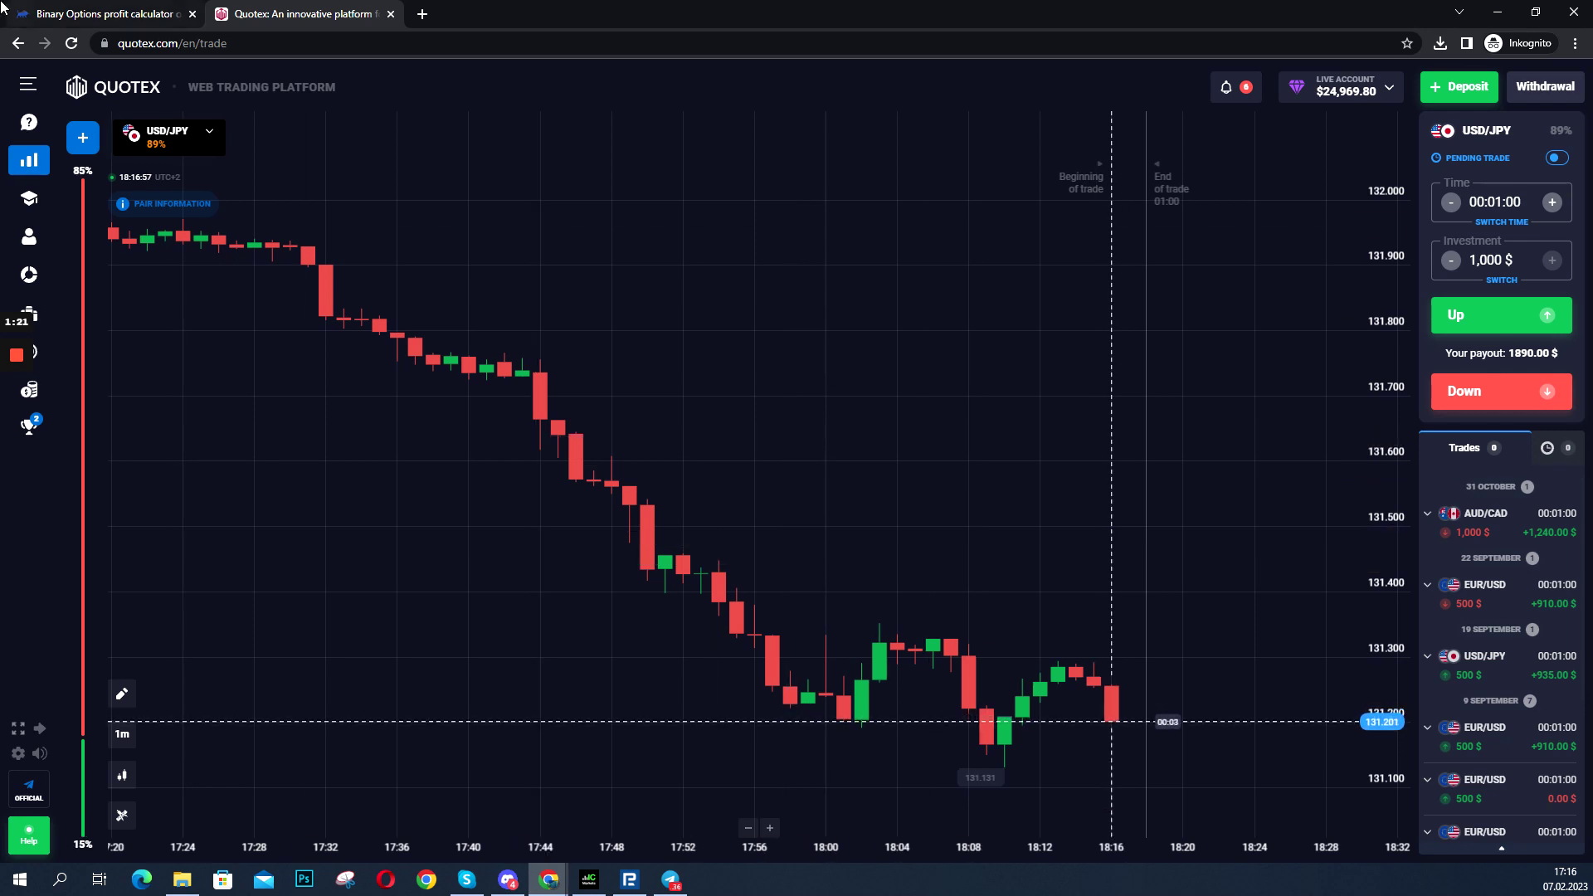
{"action": "left_click", "coordinate": [94, 15]}
{"action": "scroll", "coordinate": [511, 397], "scroll_direction": "down", "scroll_amount": 1}
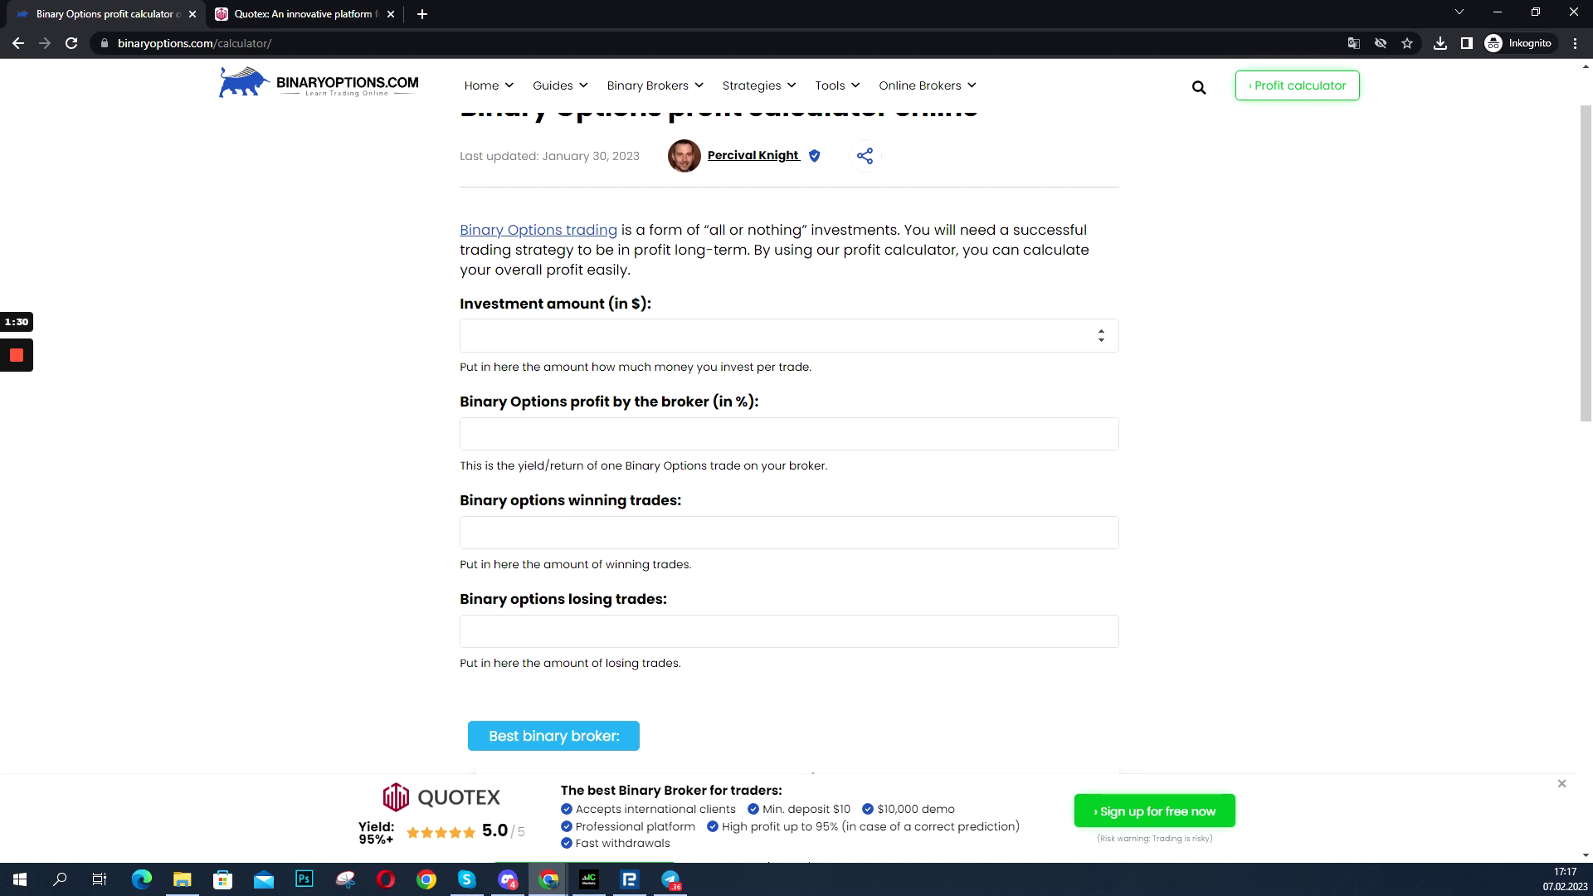
{"action": "left_click", "coordinate": [561, 336]}
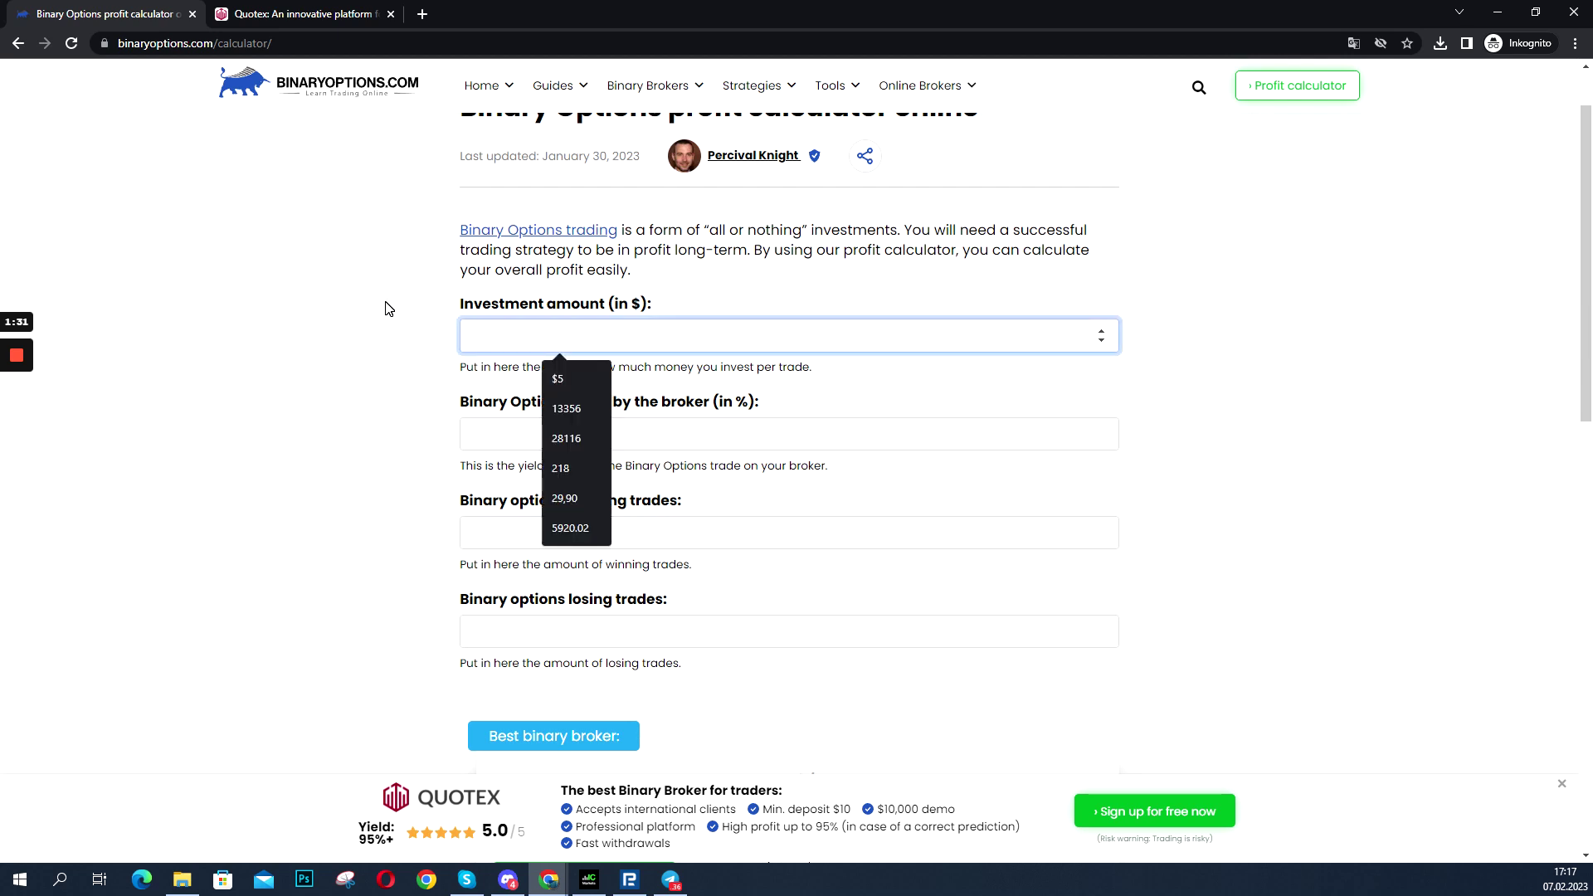
{"action": "left_click", "coordinate": [429, 312]}
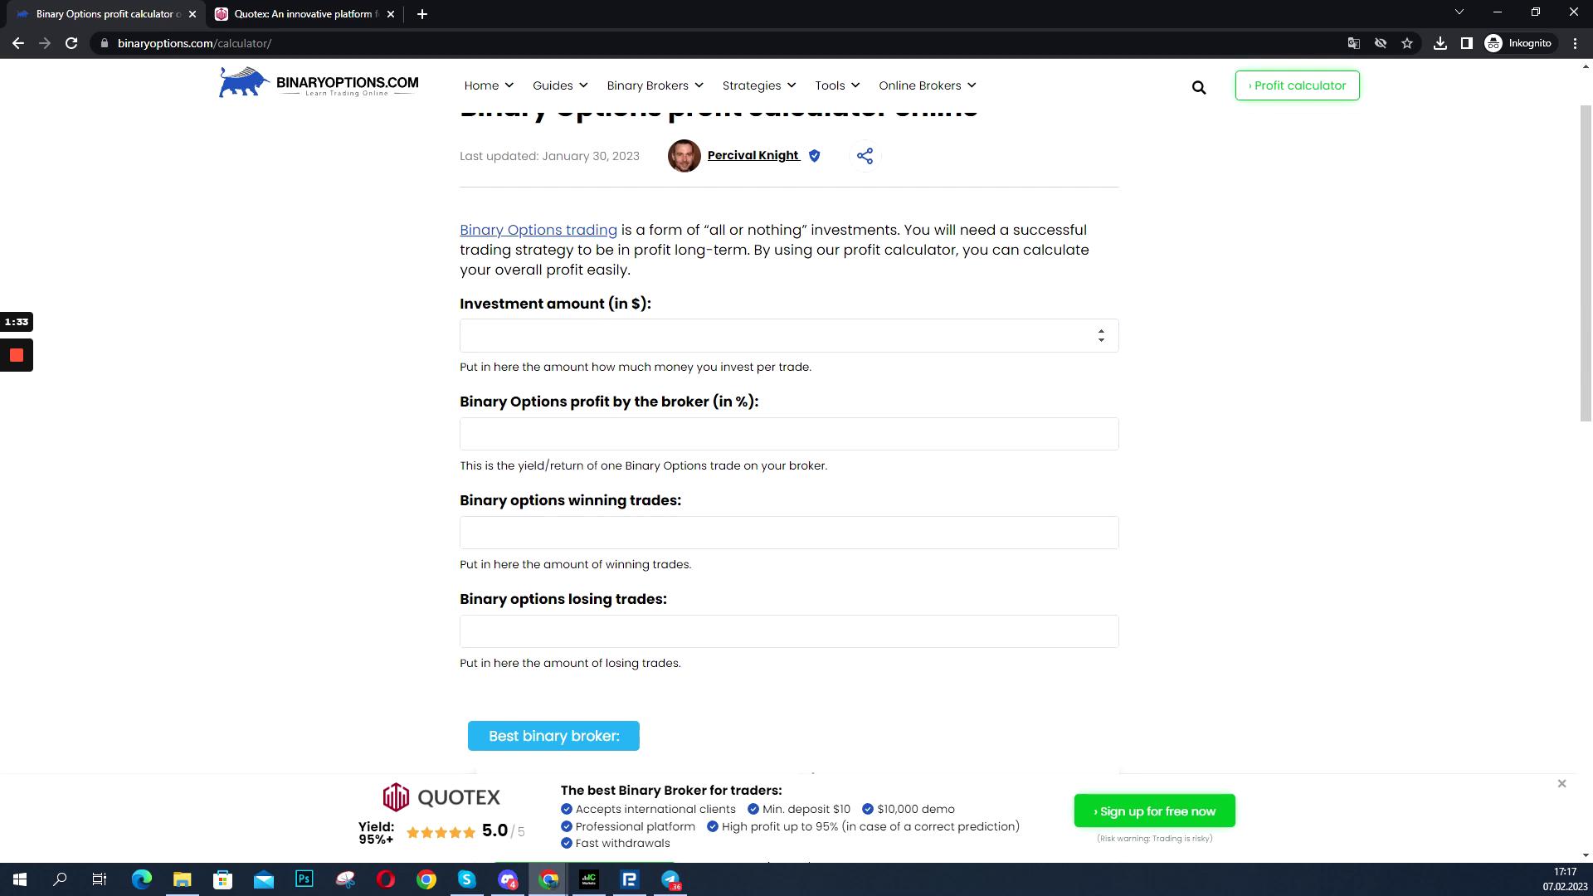
{"action": "left_click", "coordinate": [572, 336]}
{"action": "type", "text": "10"}
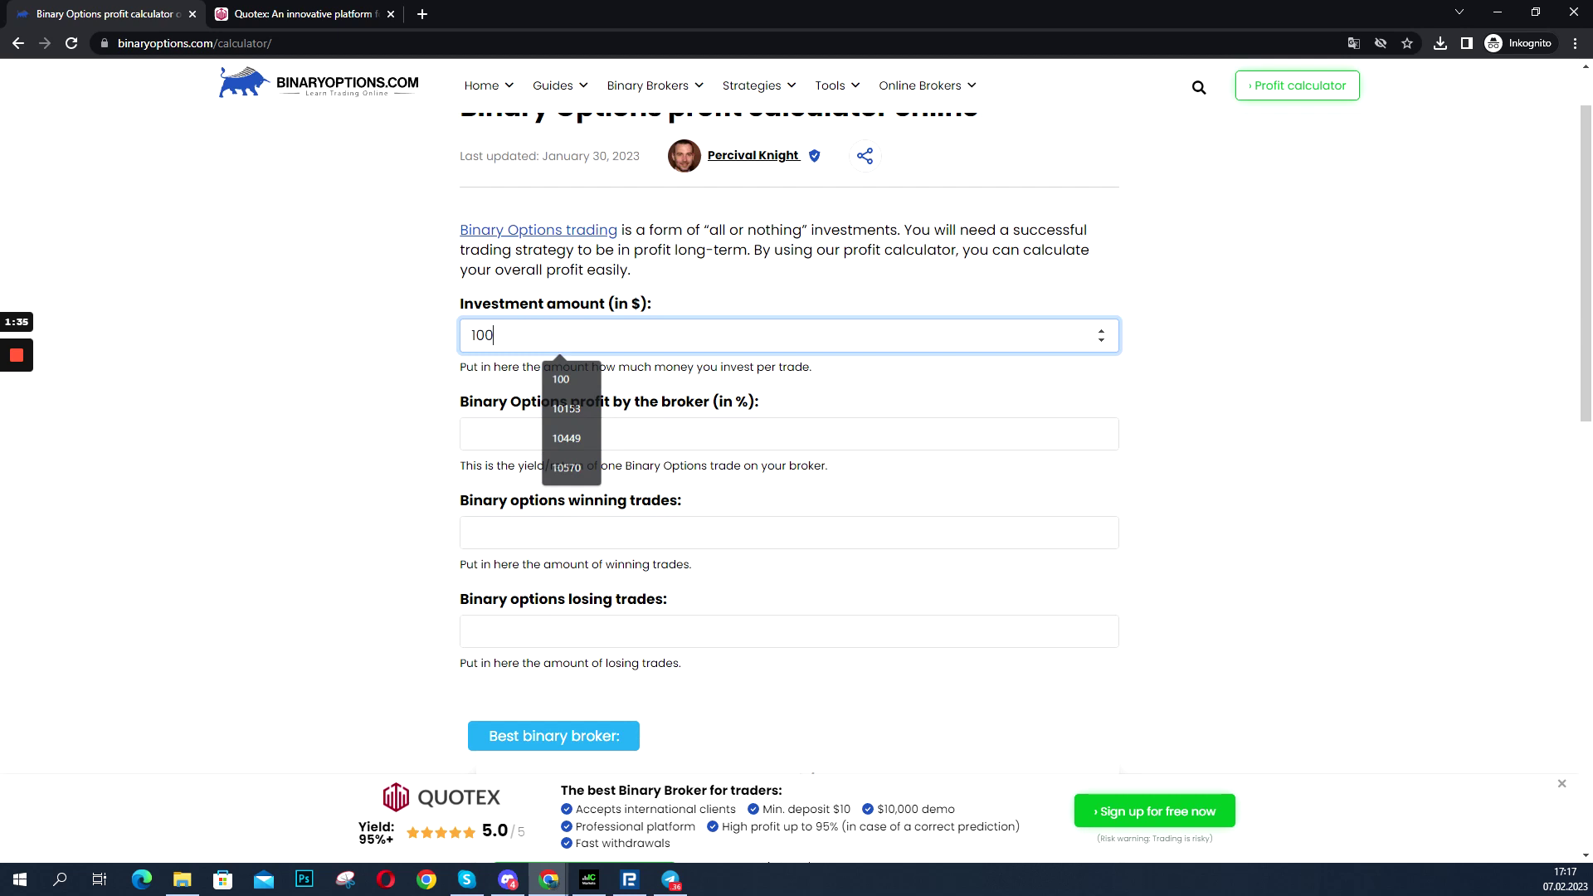
{"action": "type", "text": "0"}
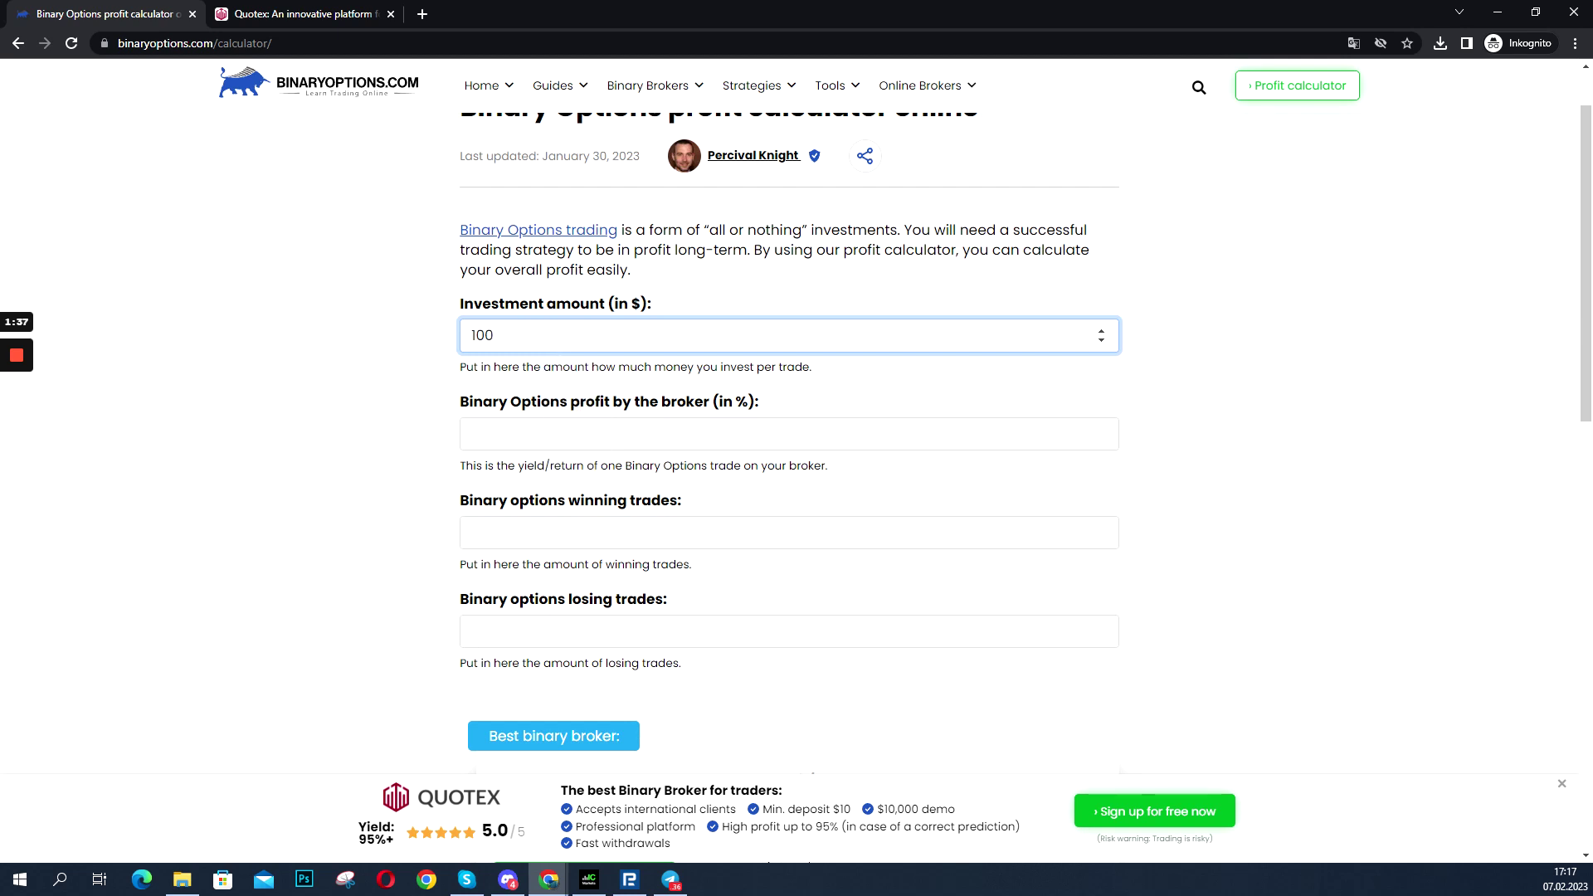
{"action": "type", "text": "0"}
{"action": "left_click", "coordinate": [407, 351]}
{"action": "left_click", "coordinate": [299, 14]}
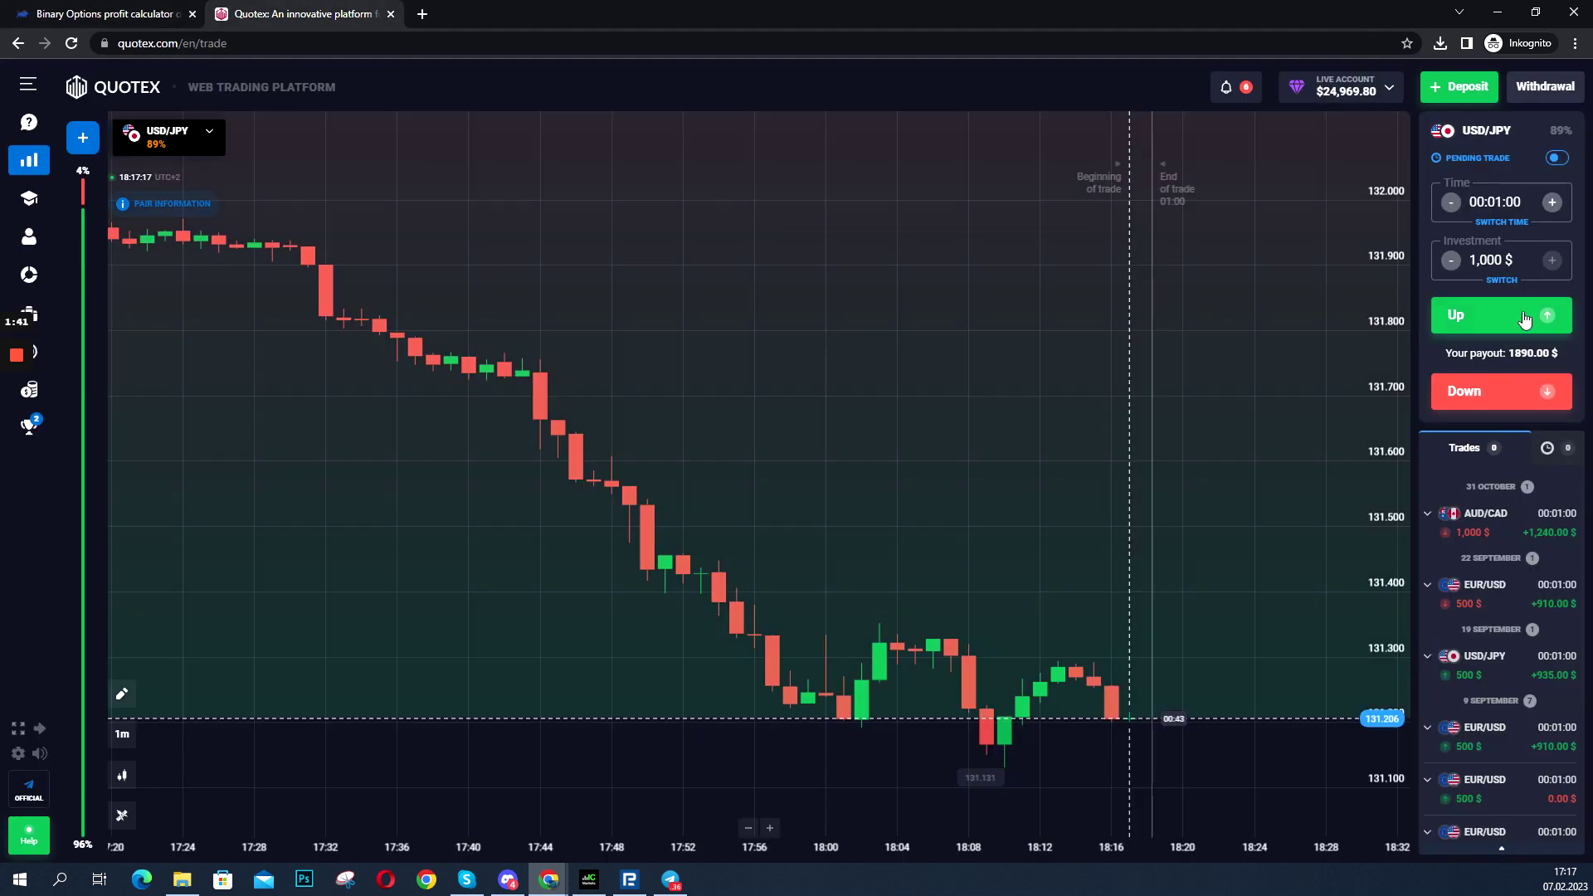
{"action": "left_click_drag", "start_coordinate": [1471, 259], "coordinate": [1514, 259]}
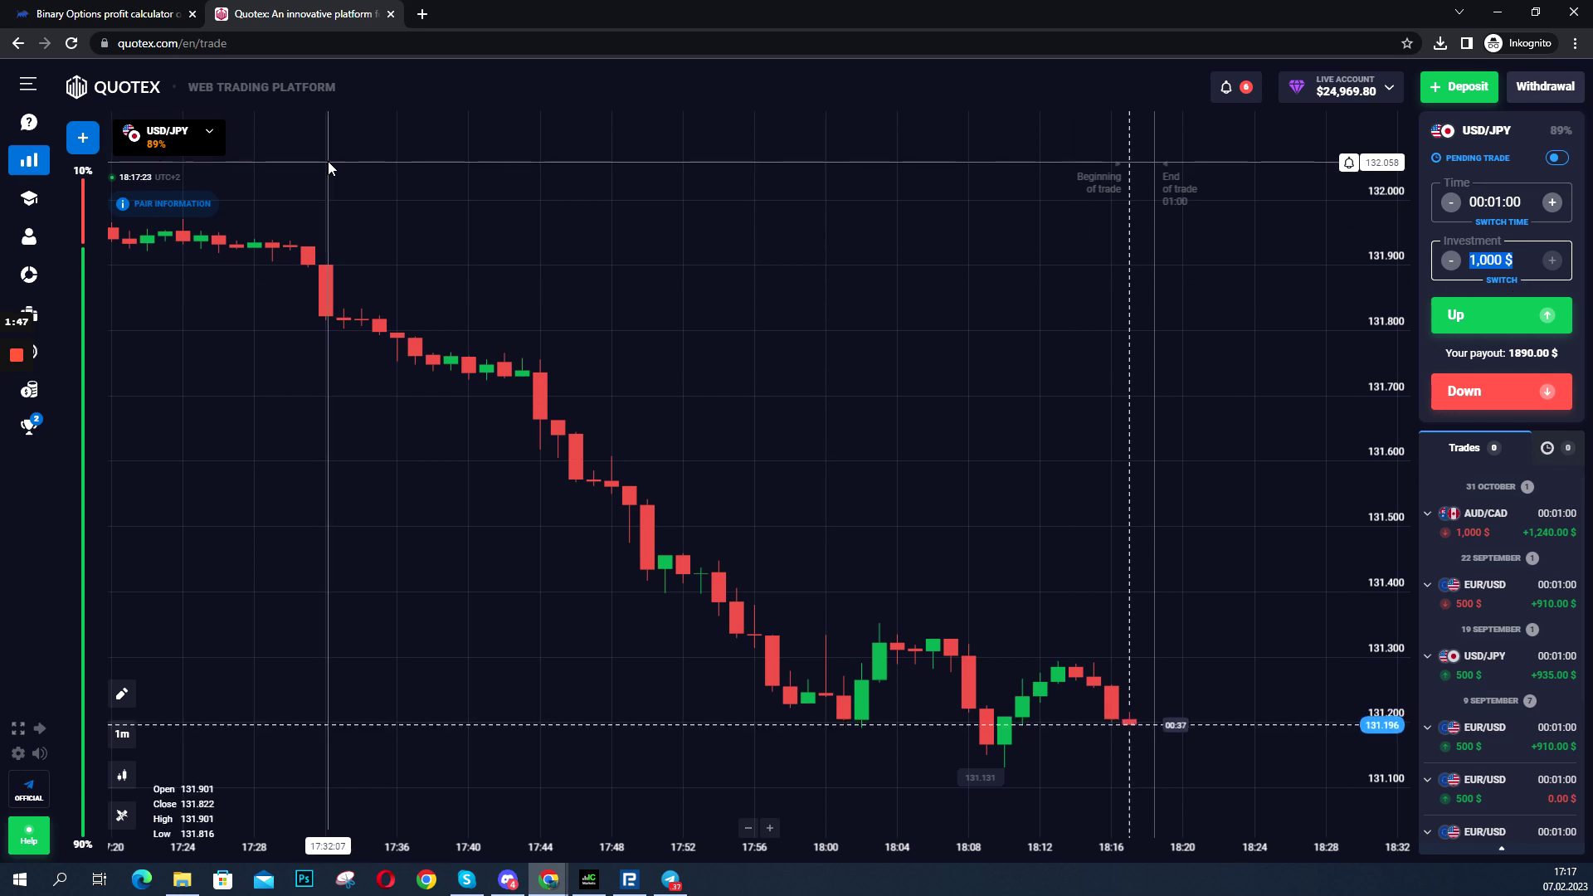
{"action": "left_click", "coordinate": [175, 148]}
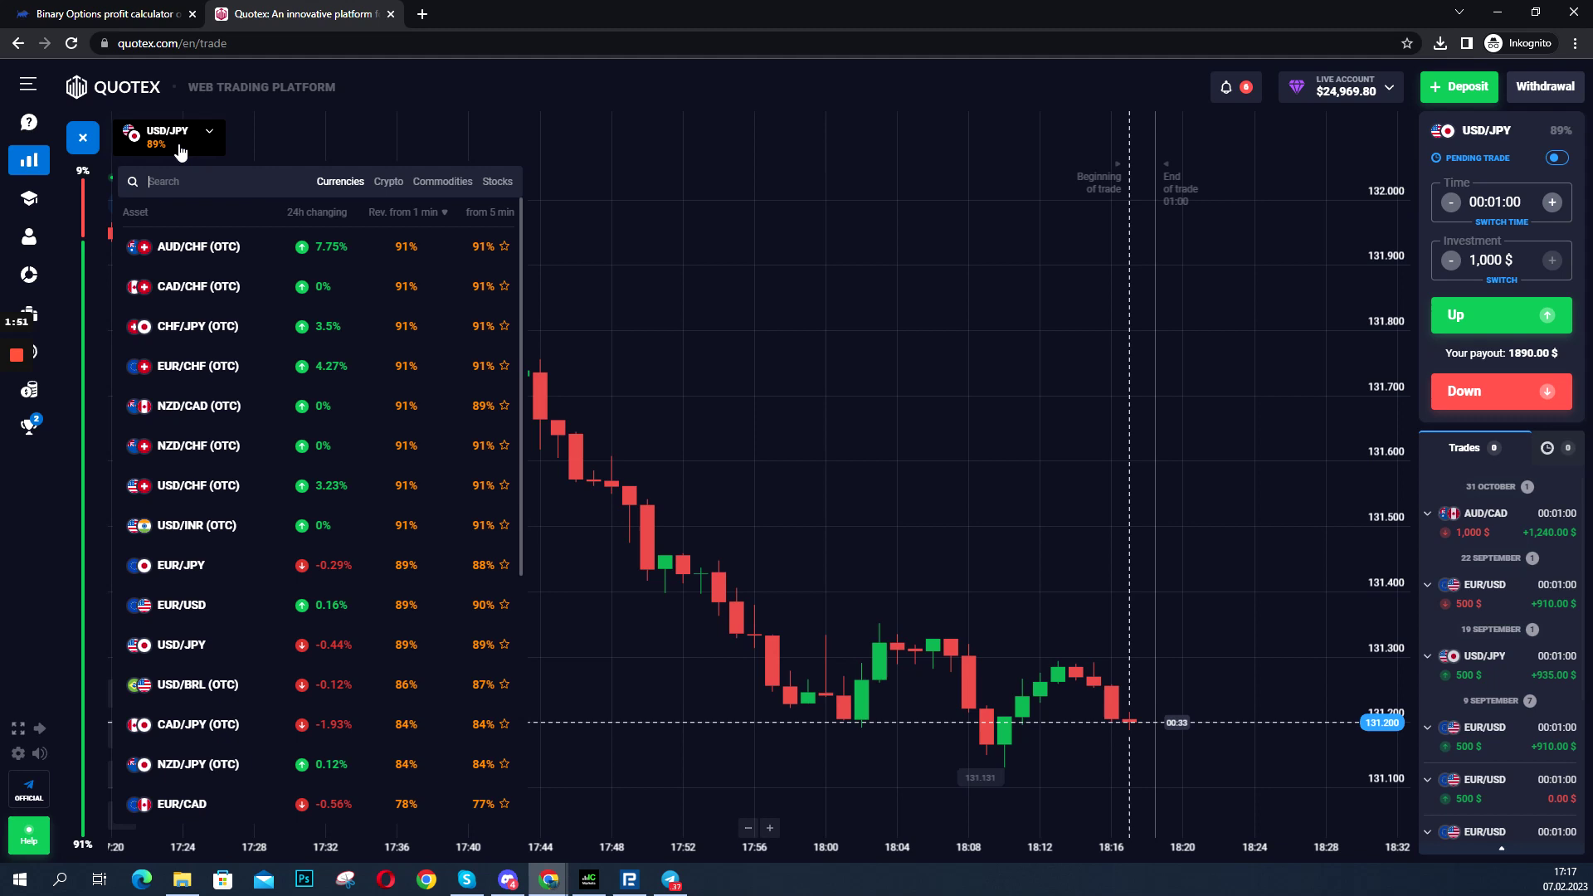
{"action": "left_click", "coordinate": [165, 145]}
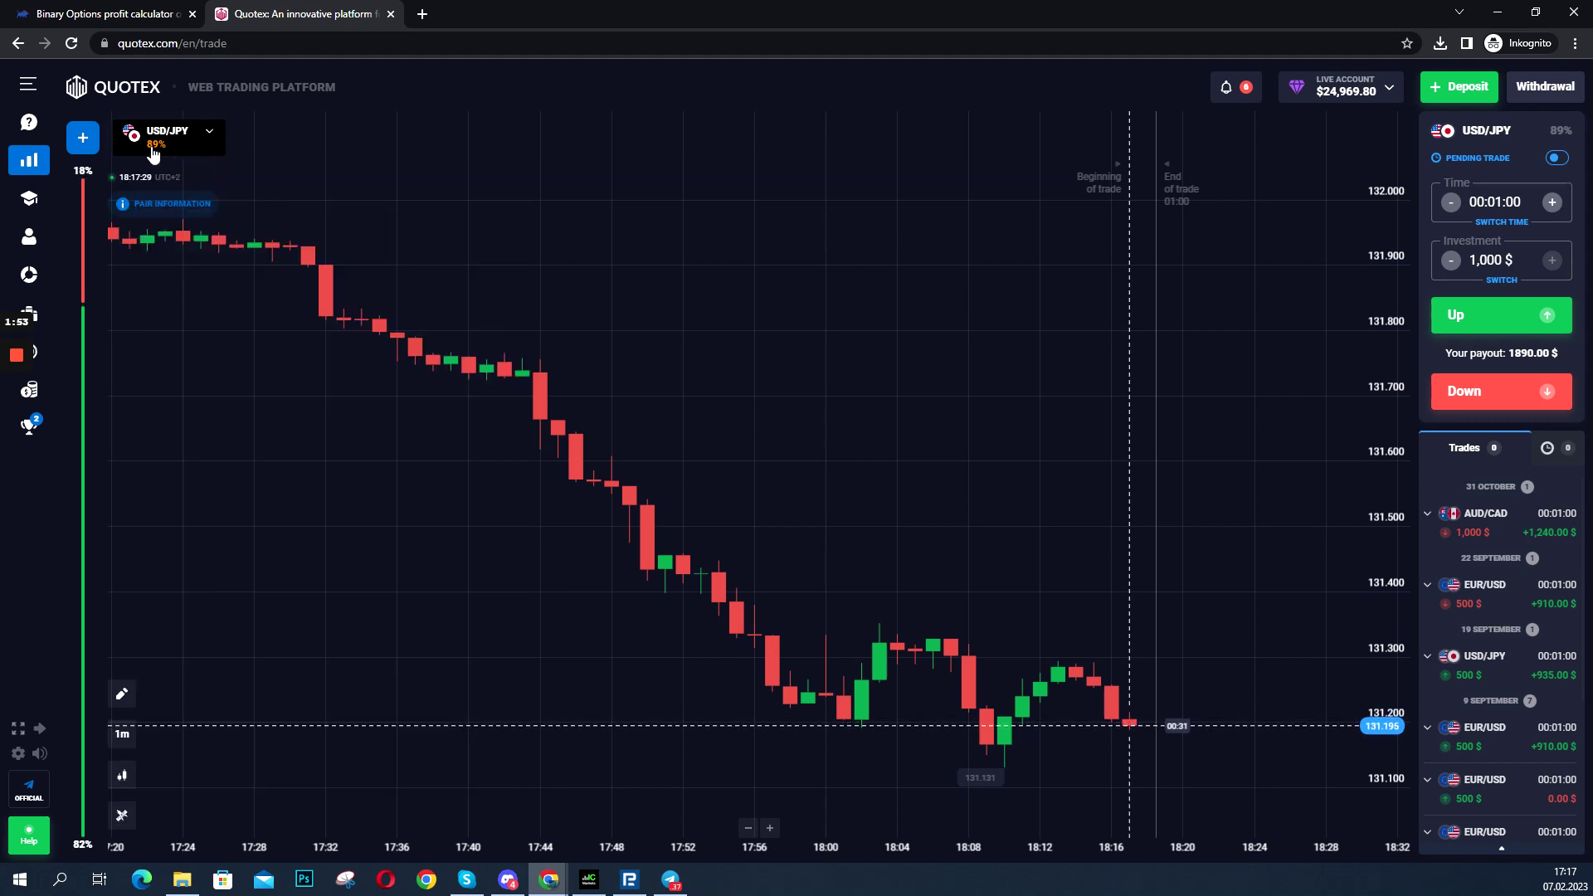
- With broker profit at 89%, enter 10 winning trades for an 8,900.00 $ result
{"action": "left_click", "coordinate": [158, 12]}
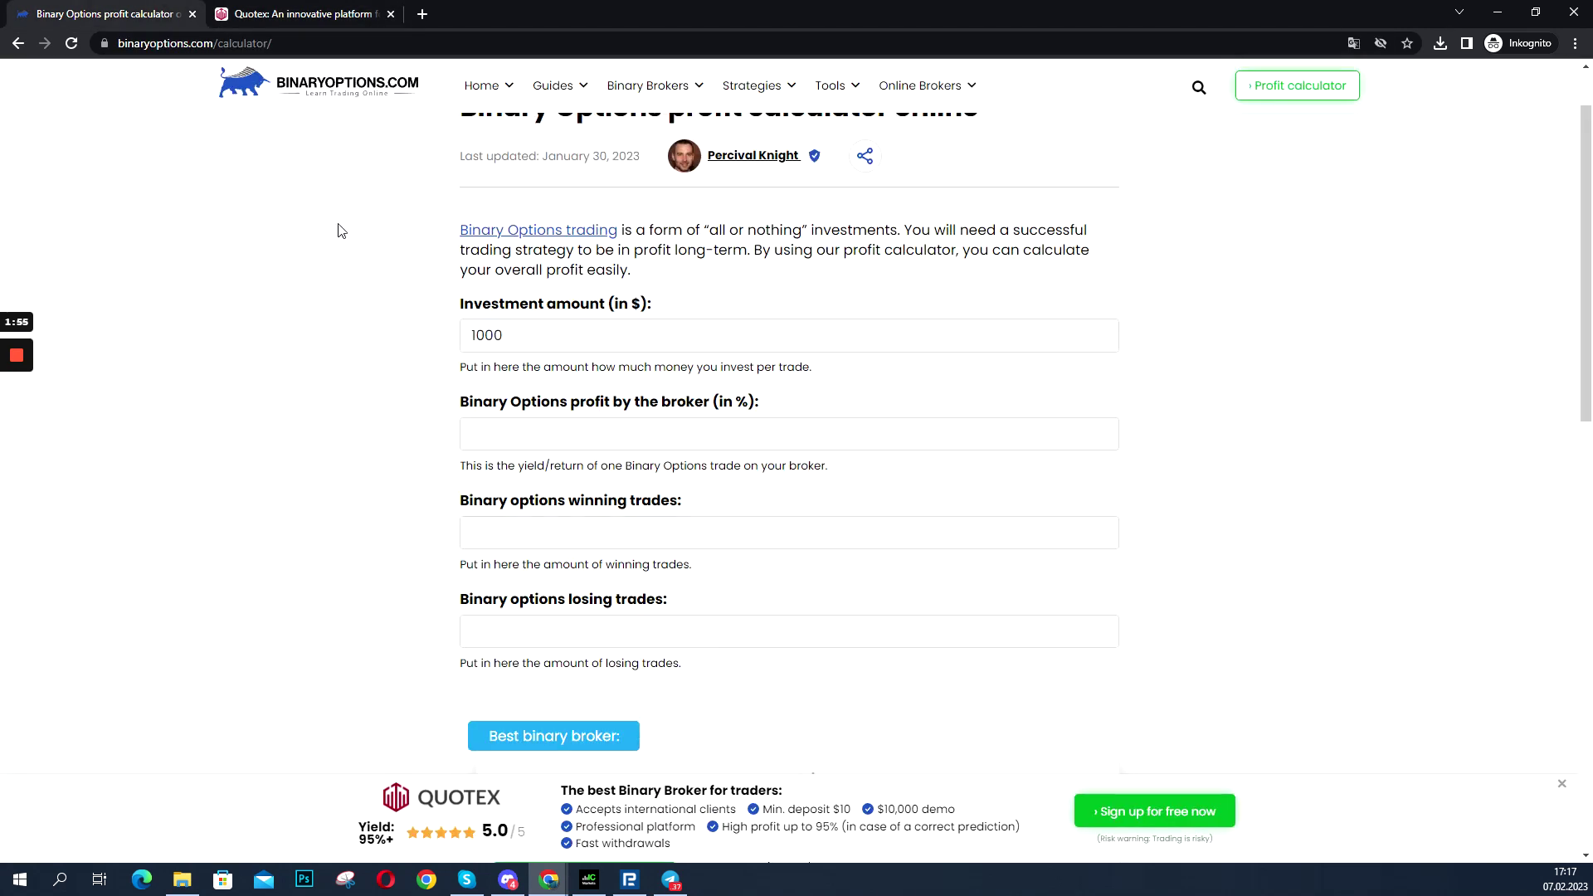
{"action": "left_click", "coordinate": [472, 433]}
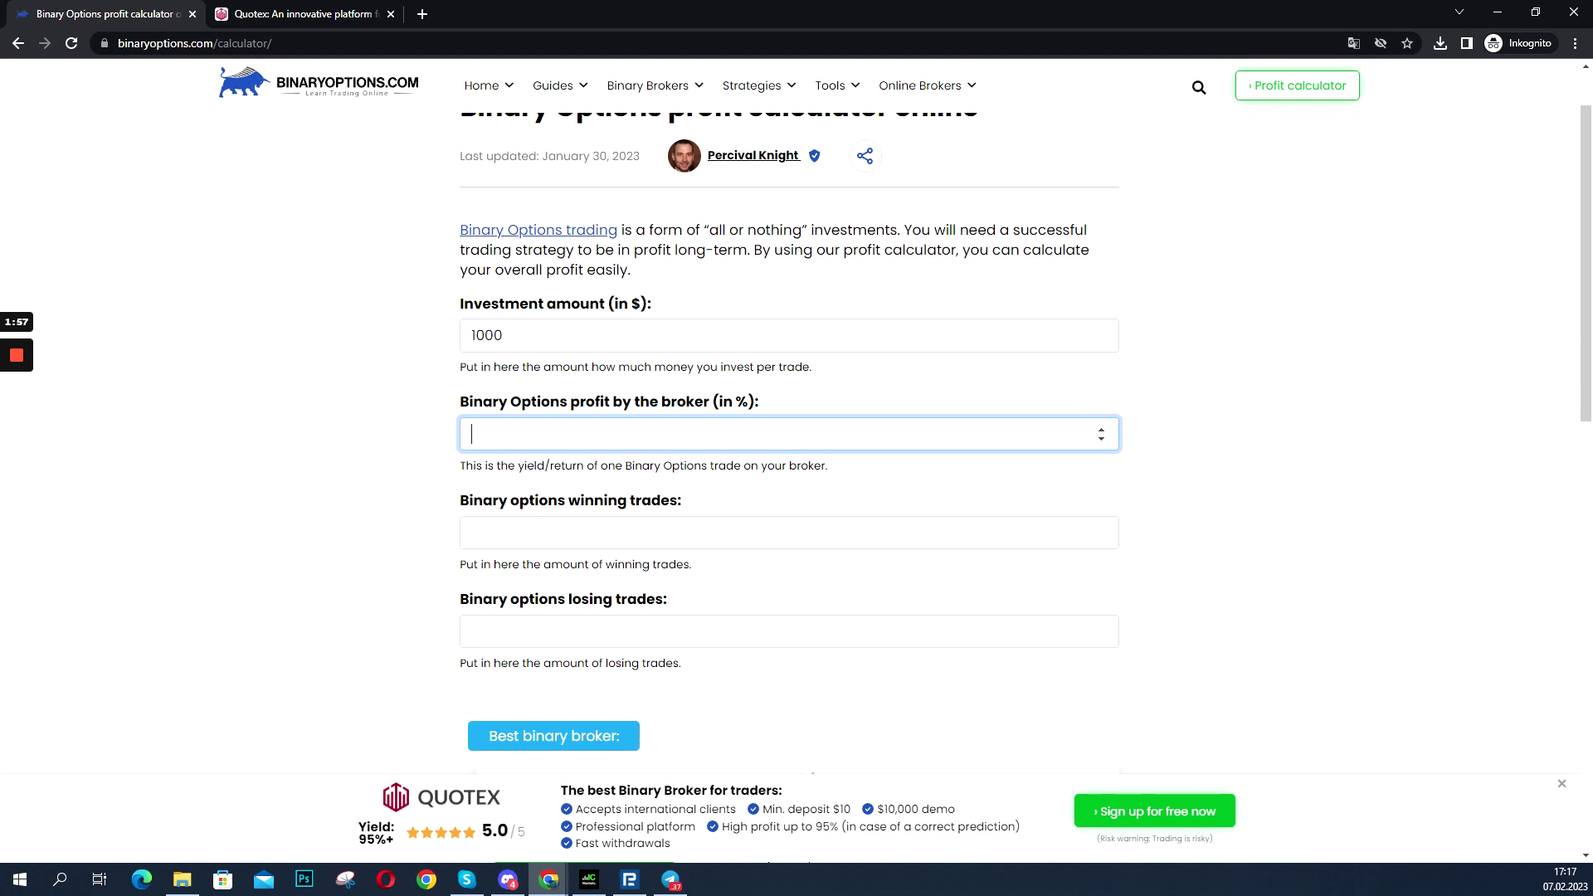
{"action": "type", "text": "89"}
{"action": "key", "text": "Tab"}
{"action": "left_click", "coordinate": [471, 531]}
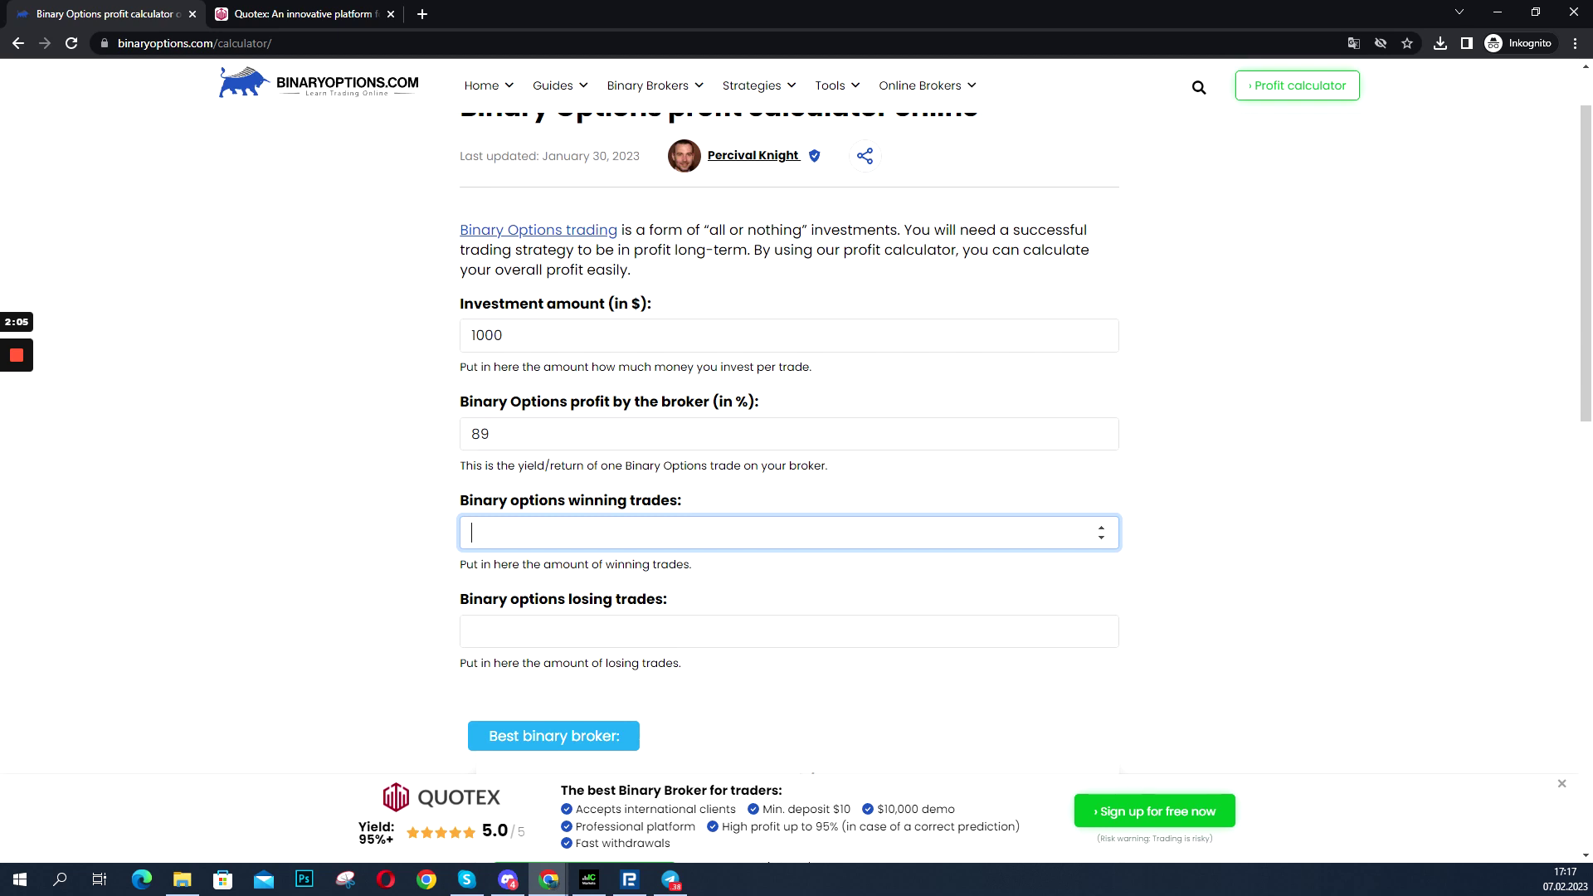
{"action": "type", "text": "10"}
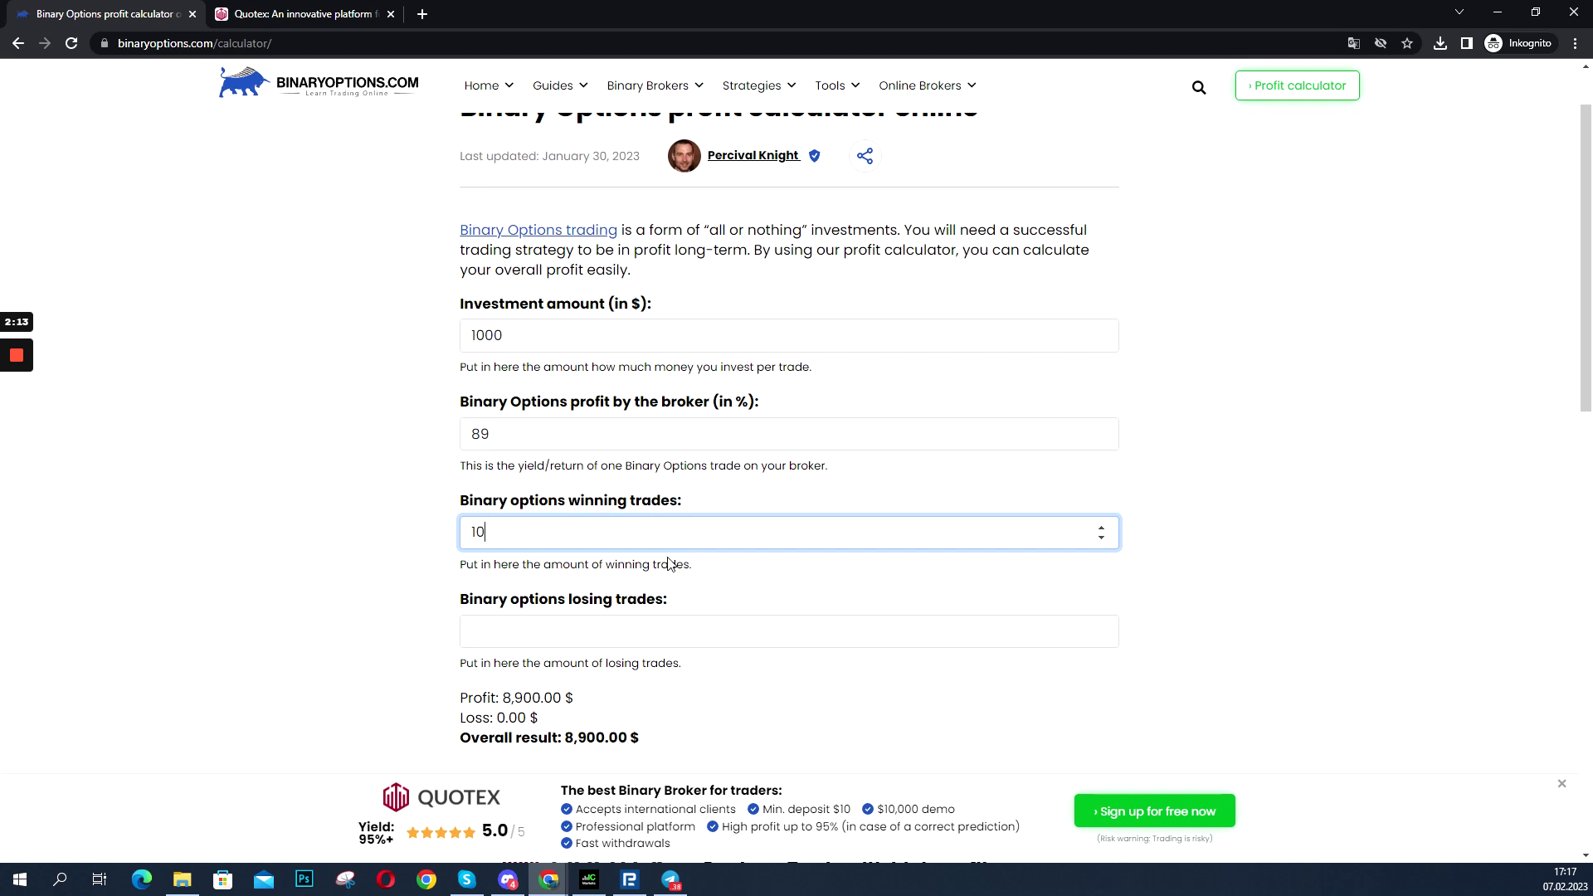
{"action": "scroll", "coordinate": [669, 563], "scroll_direction": "down", "scroll_amount": 1}
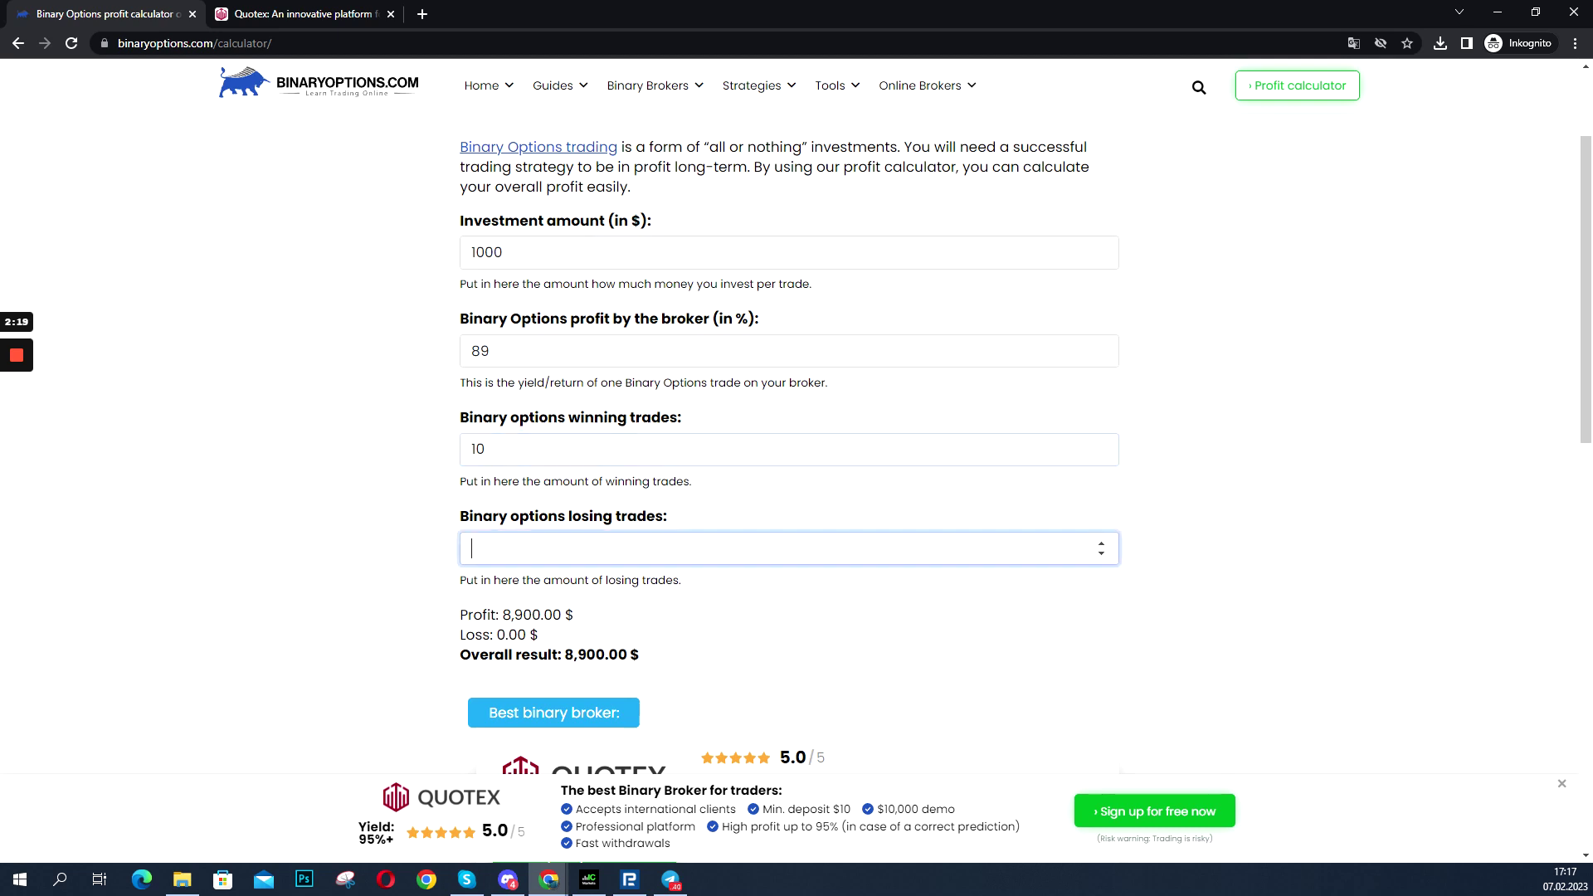
- Enter 5 losing trades, step up to 9, then settle back on 8
{"action": "left_click", "coordinate": [626, 548]}
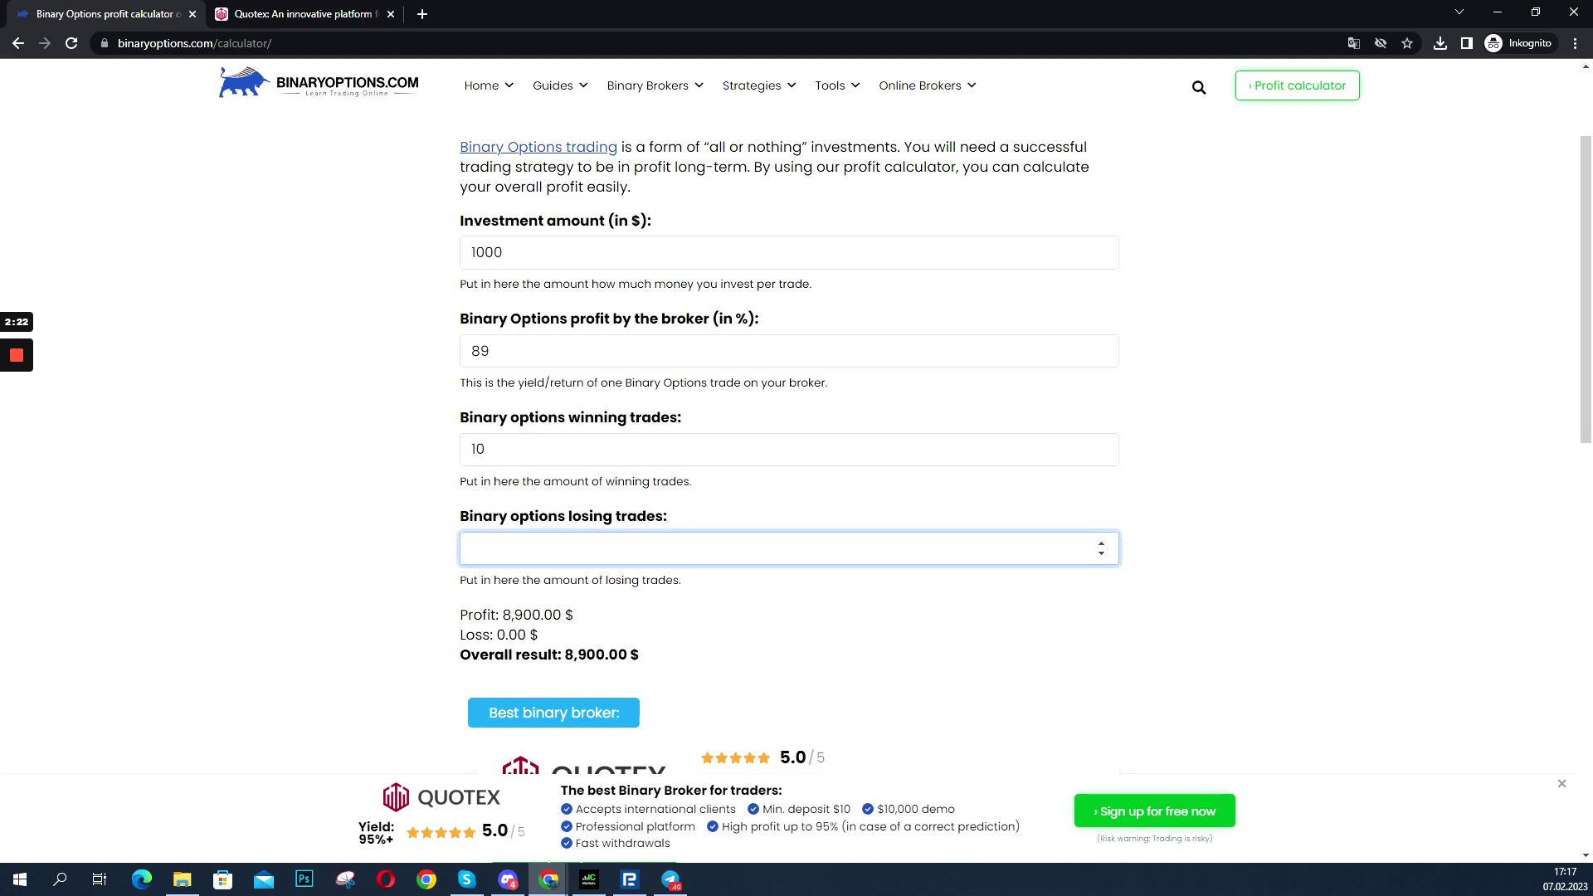
{"action": "type", "text": "5"}
{"action": "left_click", "coordinate": [1102, 546]}
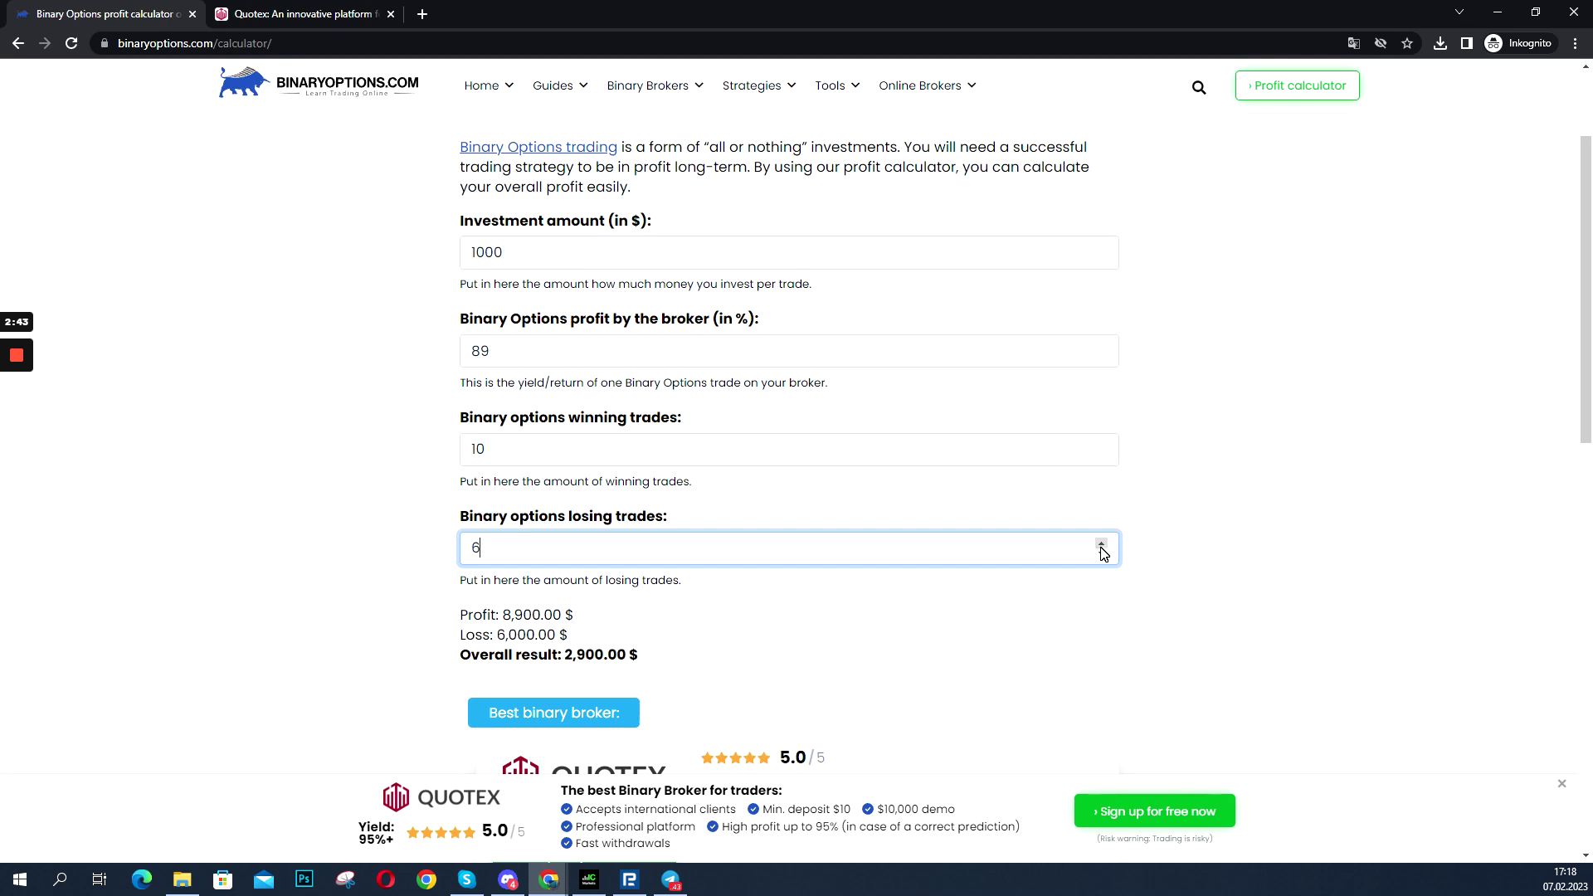
{"action": "left_click", "coordinate": [1102, 545]}
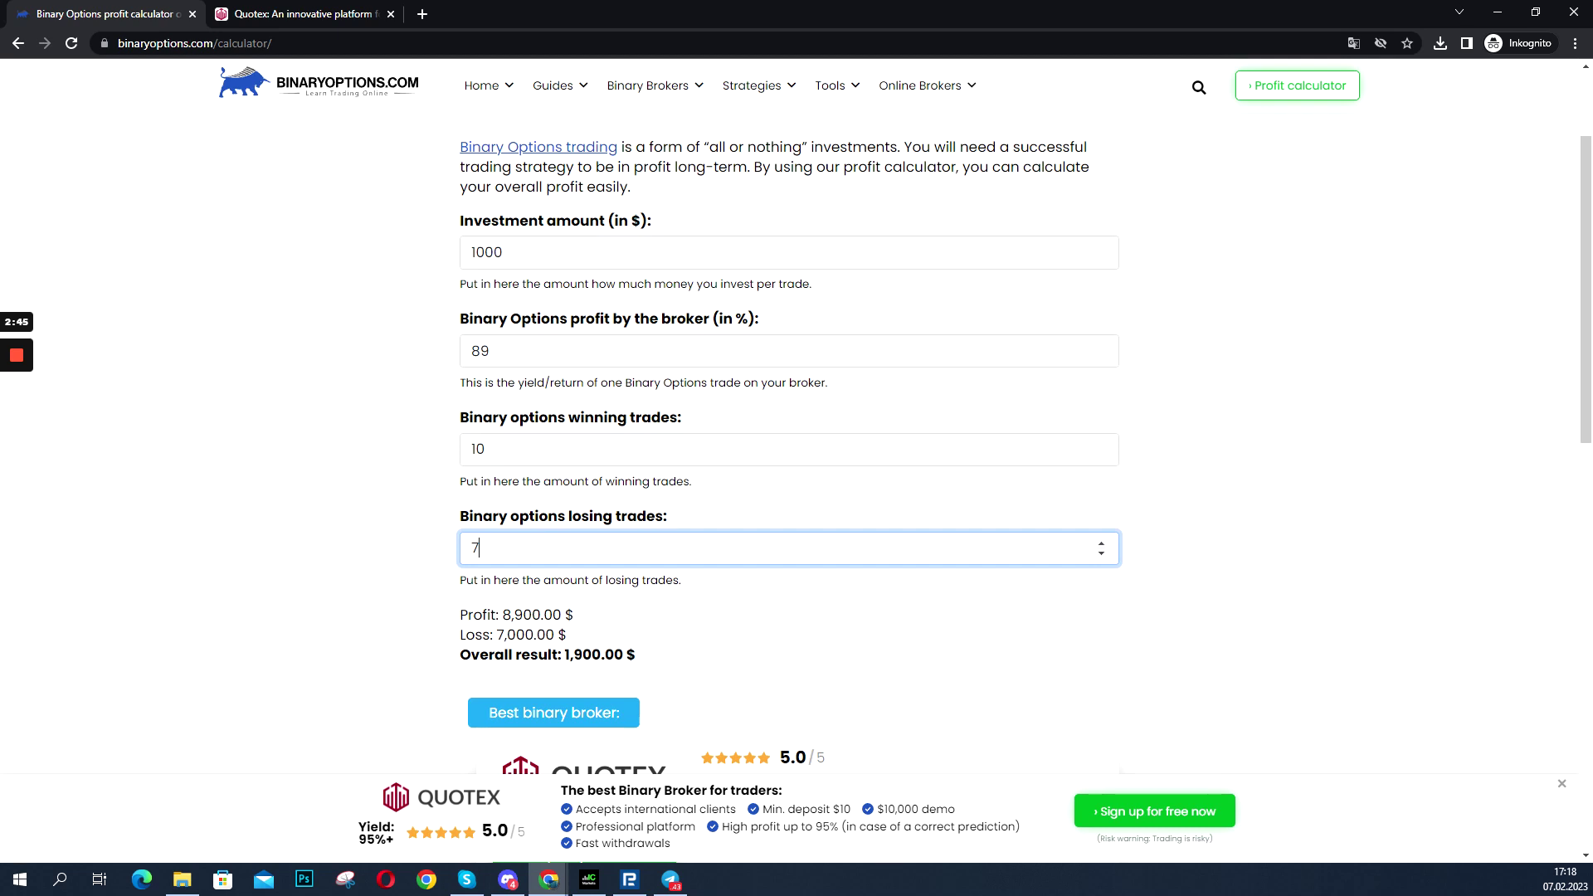
{"action": "left_click", "coordinate": [1102, 546]}
{"action": "left_click", "coordinate": [1102, 546]}
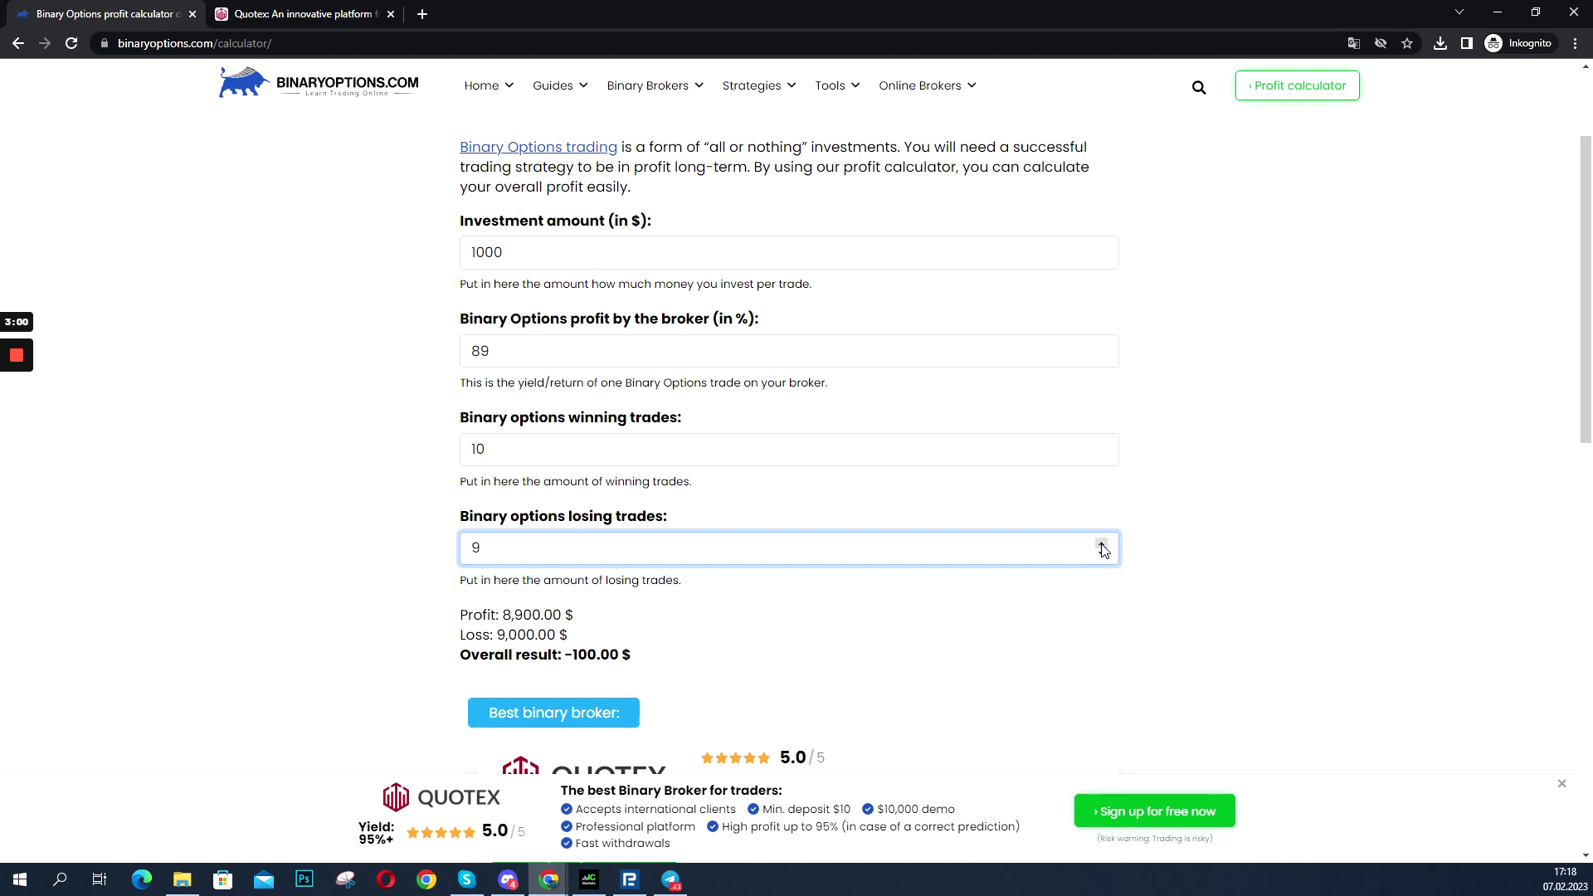
{"action": "left_click", "coordinate": [1100, 559]}
- Replace the trade counts with 6 winning and 4 losing trades
{"action": "left_click_drag", "start_coordinate": [607, 419], "coordinate": [454, 448]}
{"action": "left_click", "coordinate": [510, 441]}
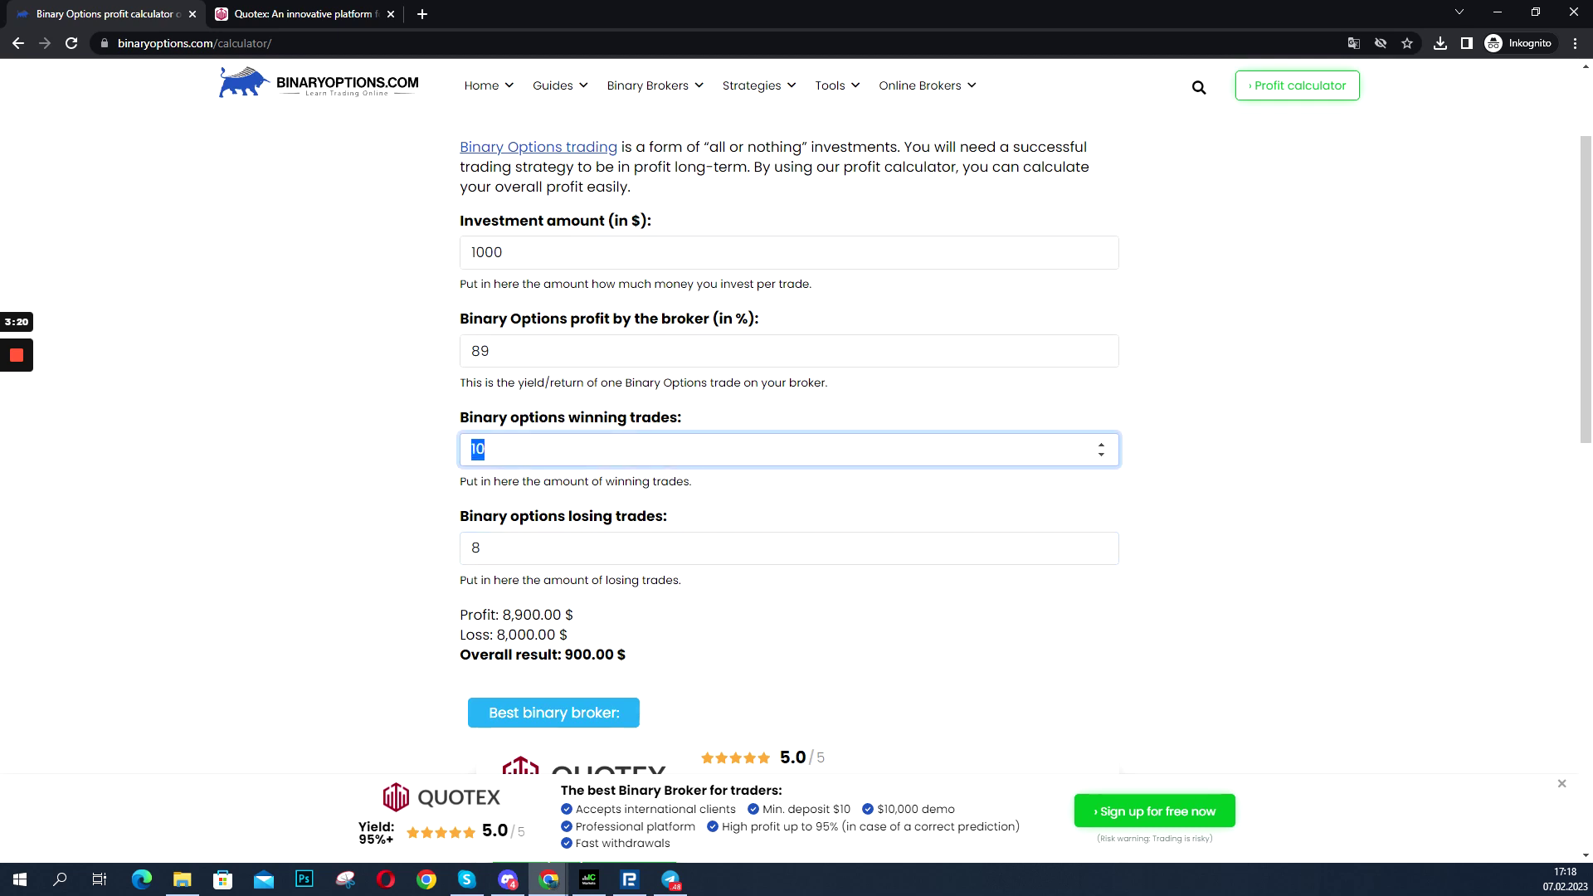
{"action": "type", "text": "6"}
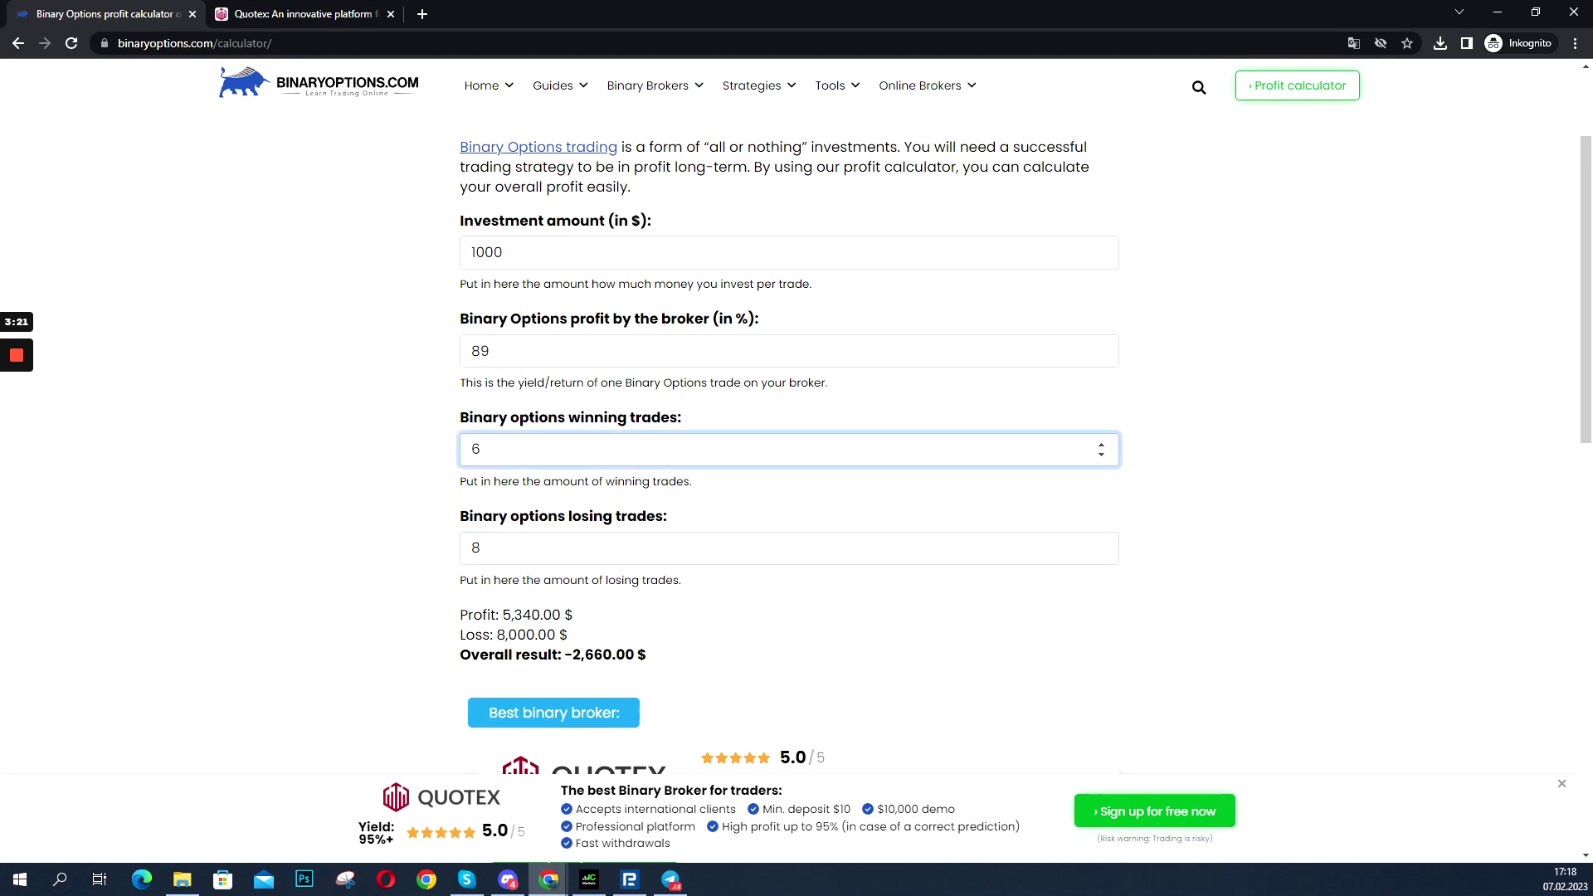
{"action": "double_click", "coordinate": [458, 549]}
{"action": "type", "text": "4"}
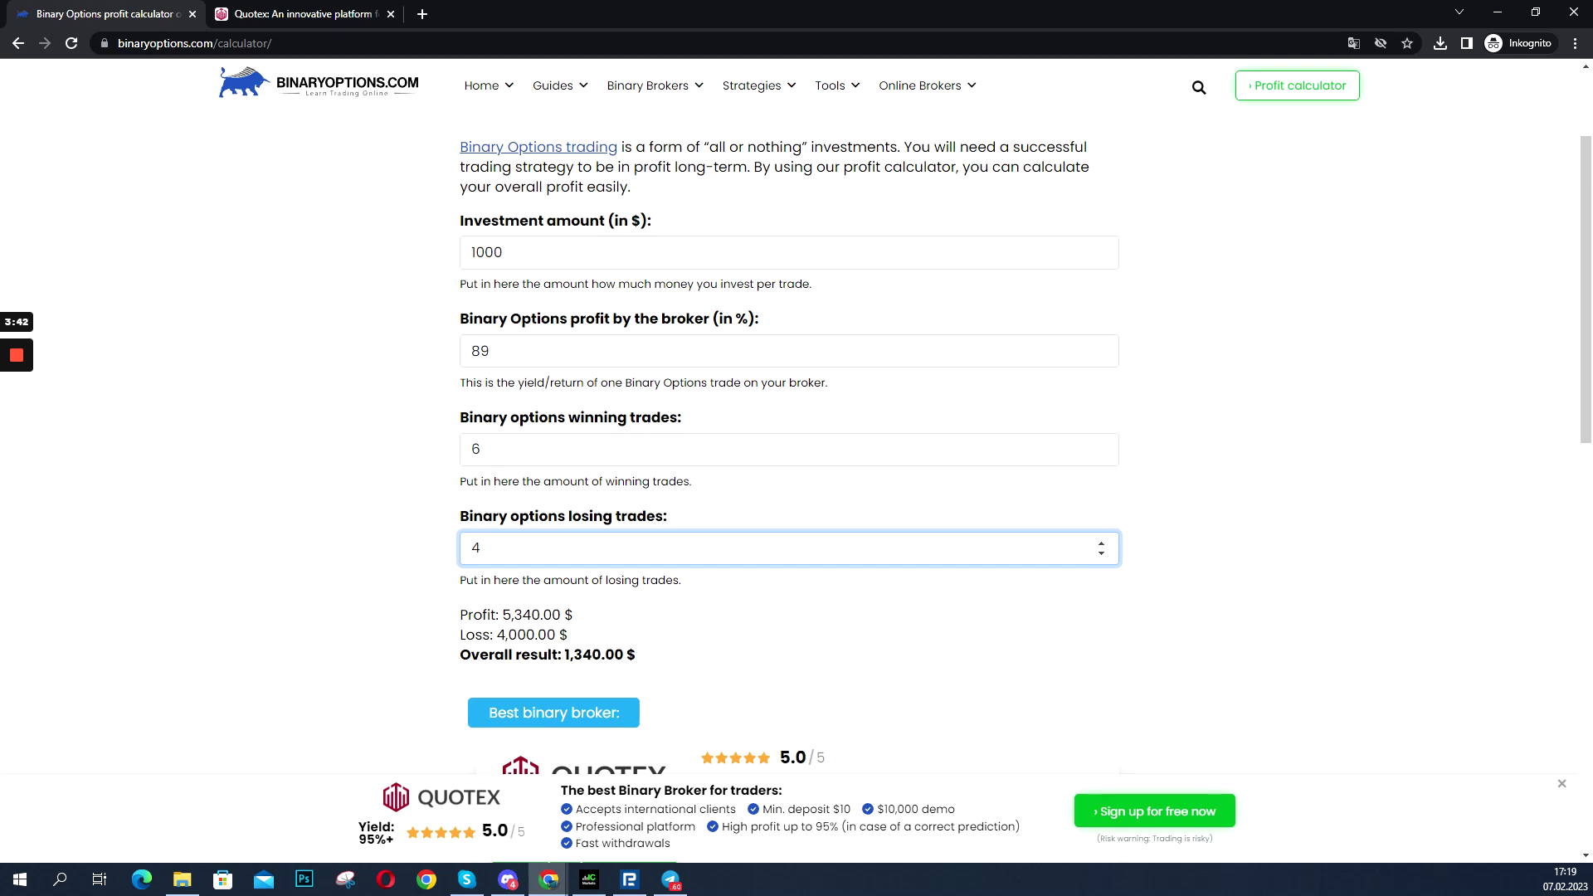
{"action": "scroll", "coordinate": [644, 277], "scroll_direction": "up", "scroll_amount": 1}
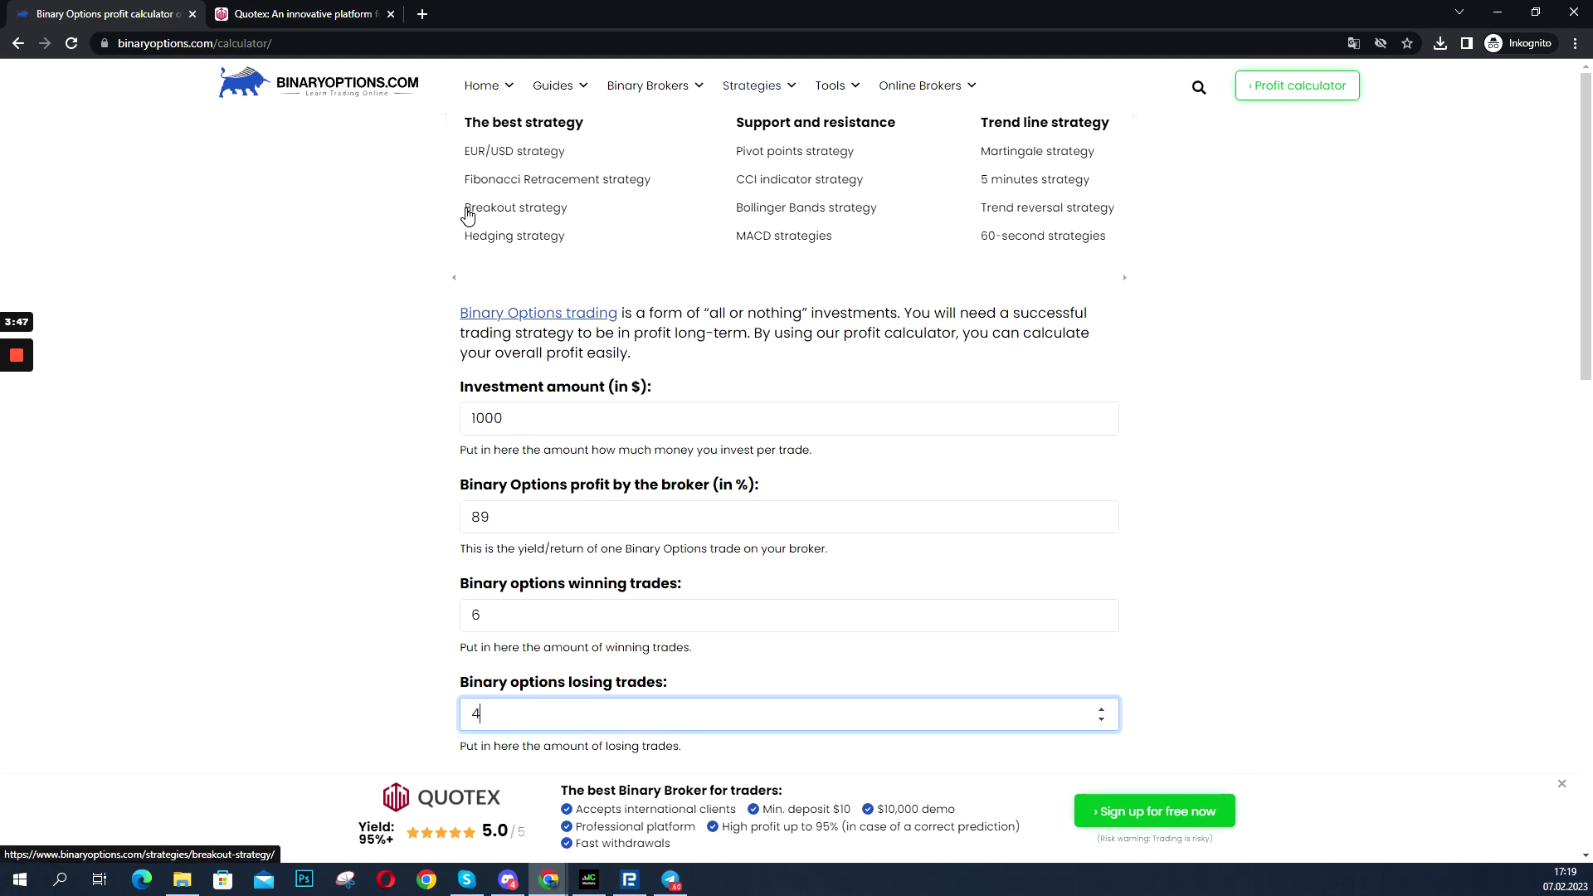
{"action": "scroll", "coordinate": [543, 341], "scroll_direction": "down", "scroll_amount": 1}
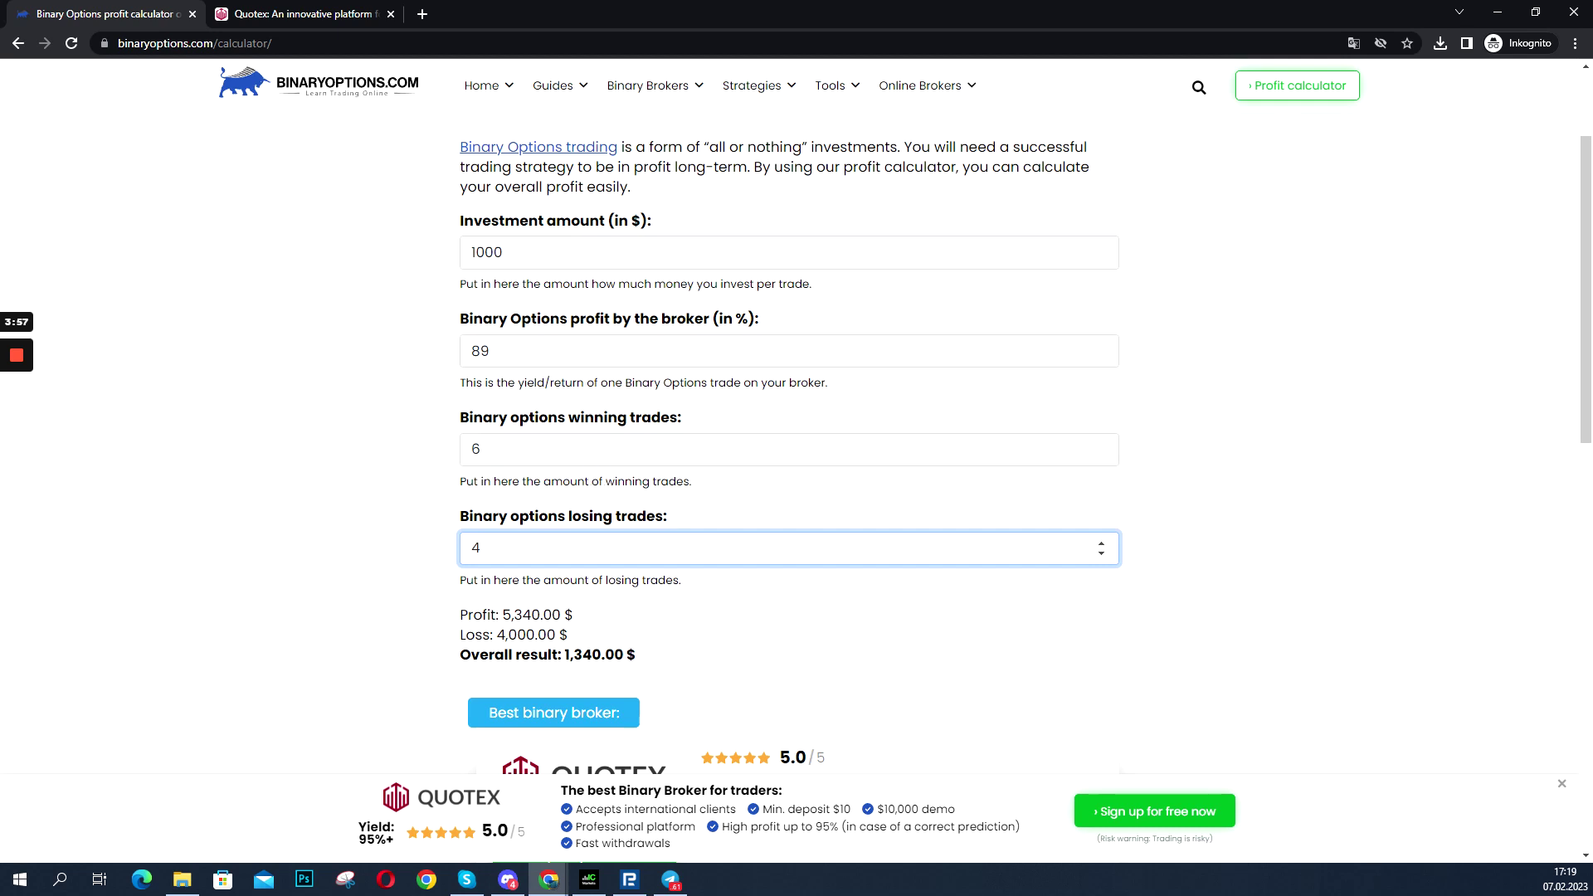
{"action": "scroll", "coordinate": [790, 436], "scroll_direction": "up", "scroll_amount": 1}
{"action": "scroll", "coordinate": [790, 437], "scroll_direction": "down", "scroll_amount": 1}
- Enter a 100000 investment, 70% yield, 10 winning and 8 losing trades
{"action": "left_click", "coordinate": [502, 252]}
{"action": "type", "text": "0"}
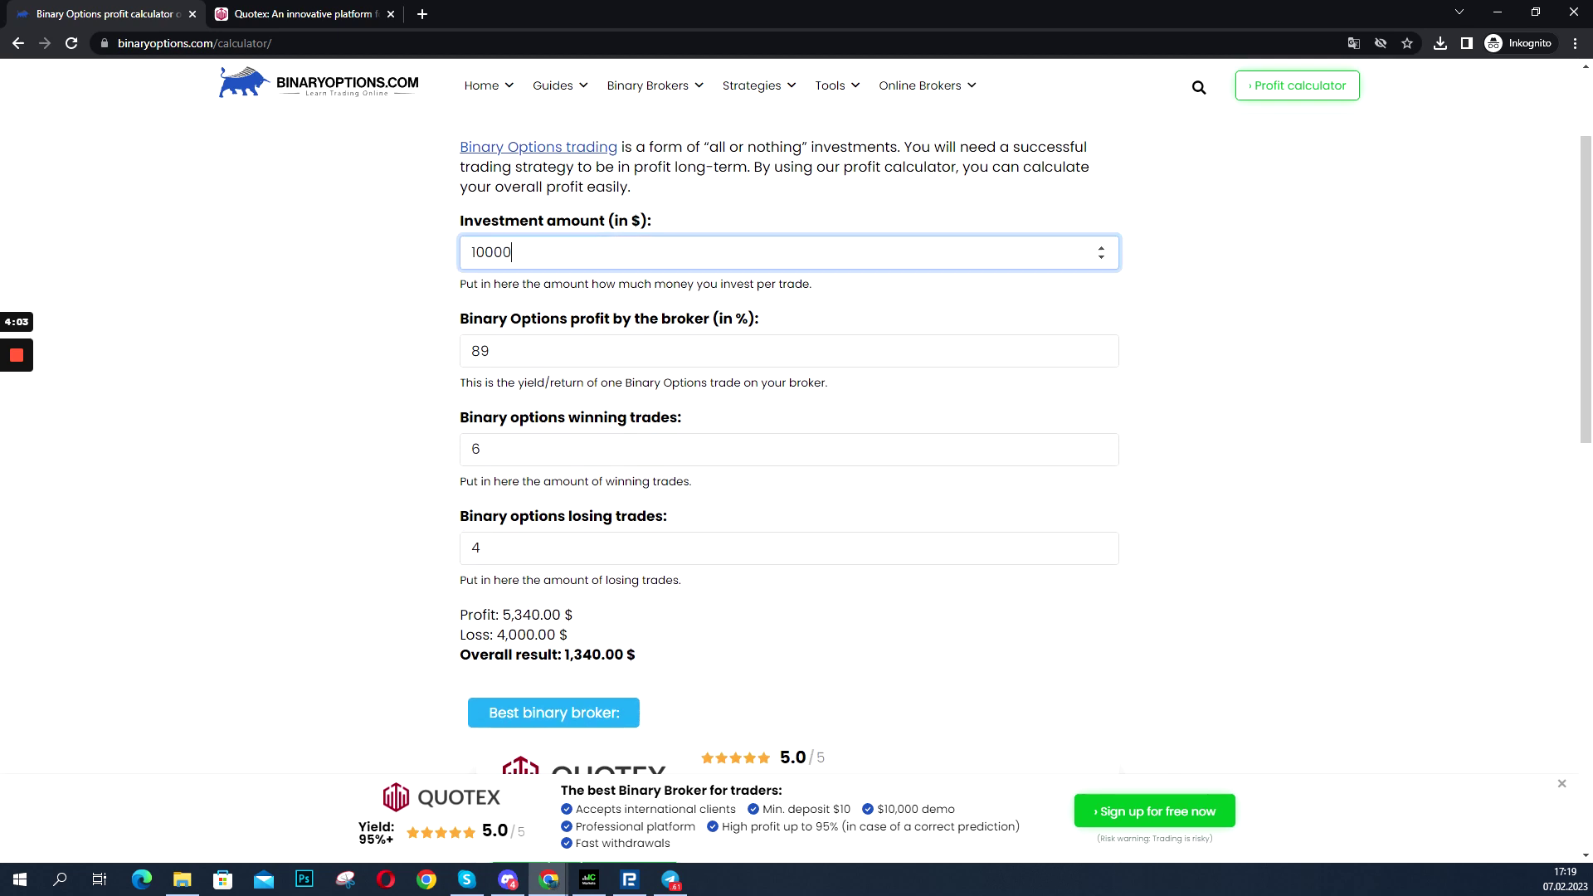
{"action": "type", "text": "0"}
{"action": "key", "text": "Tab"}
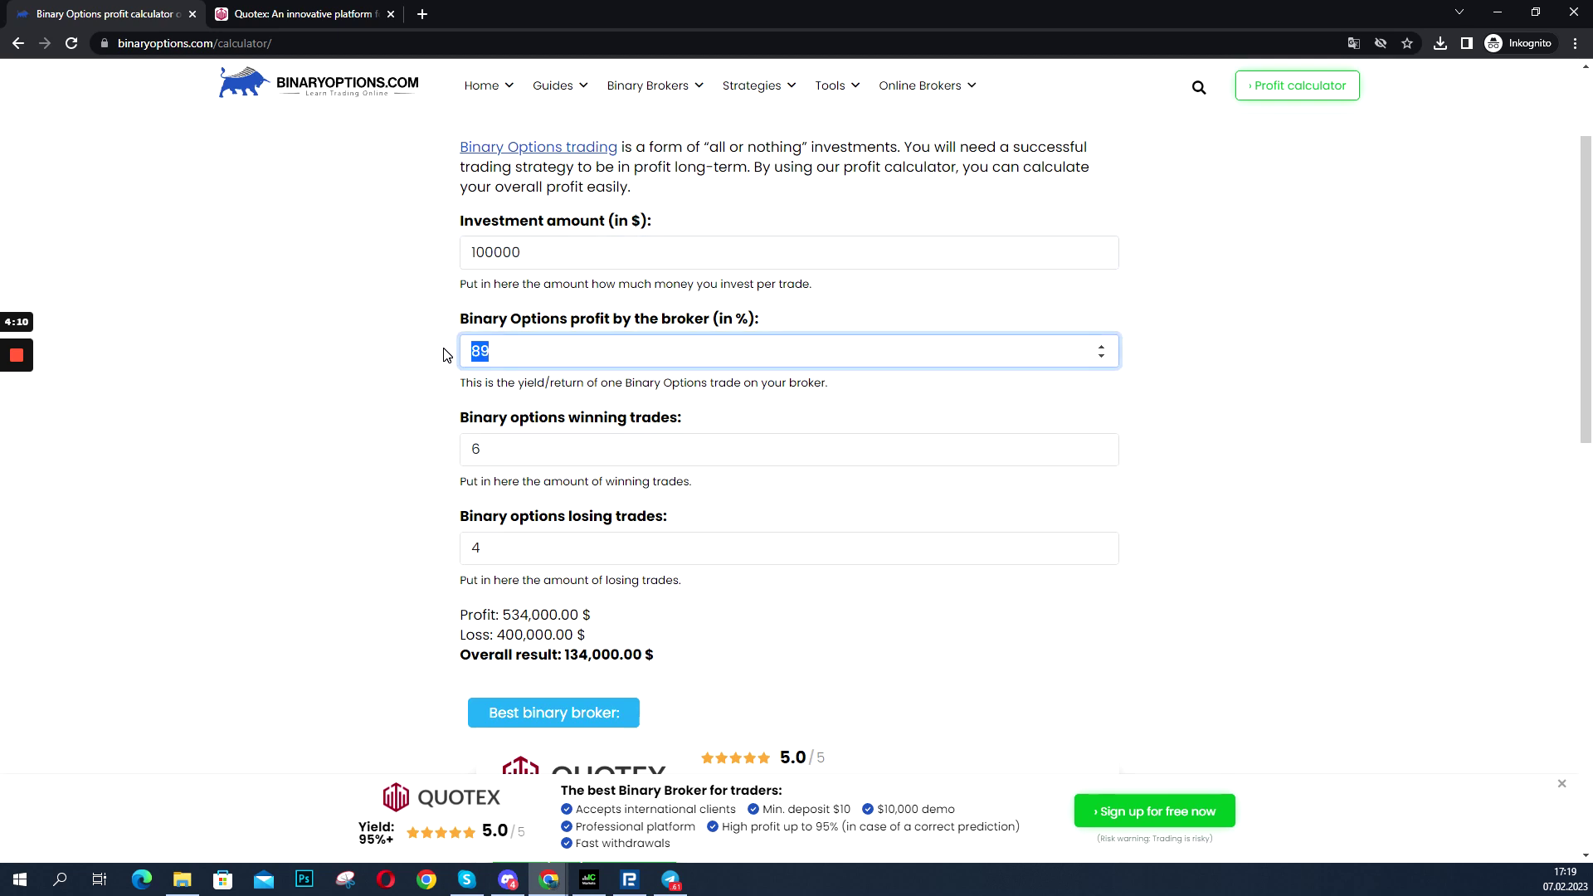
{"action": "type", "text": "70"}
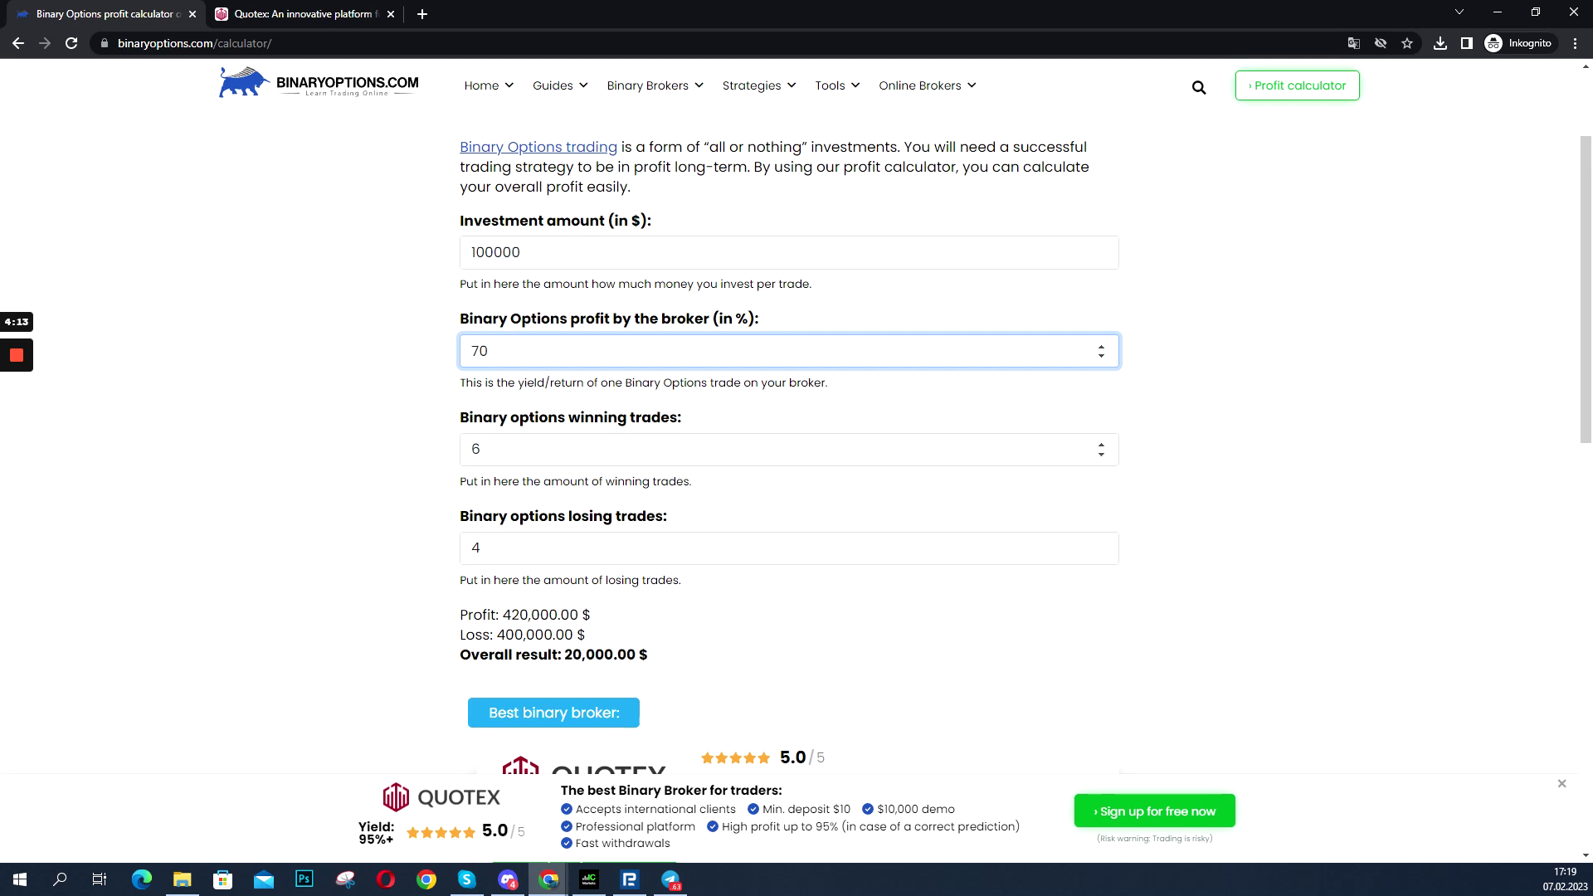
{"action": "key", "text": "Tab"}
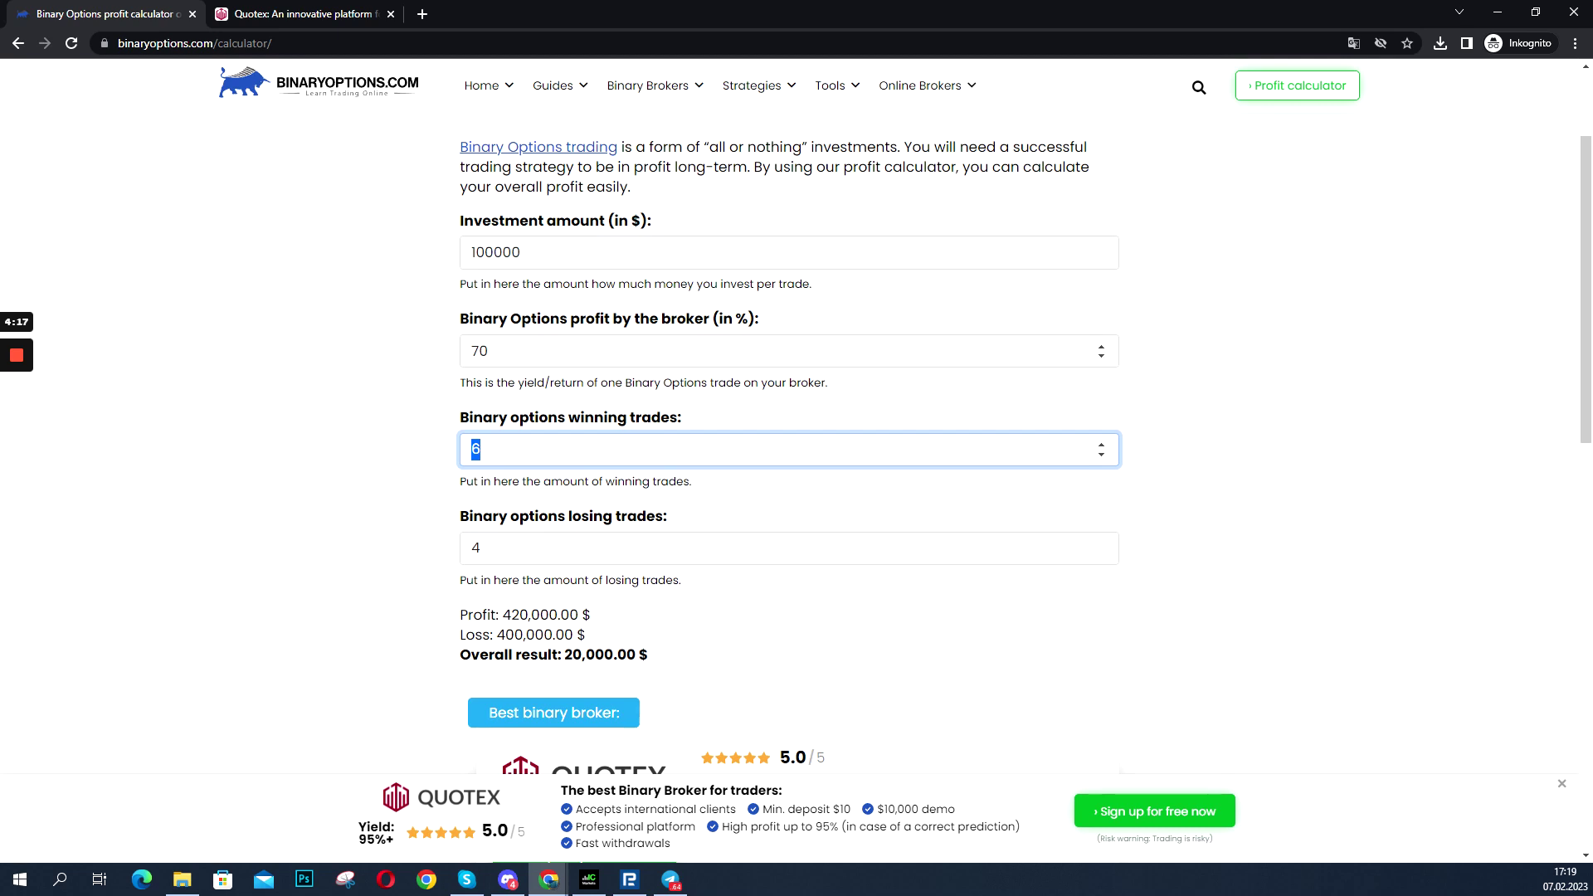
{"action": "key", "text": "BackSpace"}
{"action": "type", "text": "10"}
{"action": "key", "text": "Tab"}
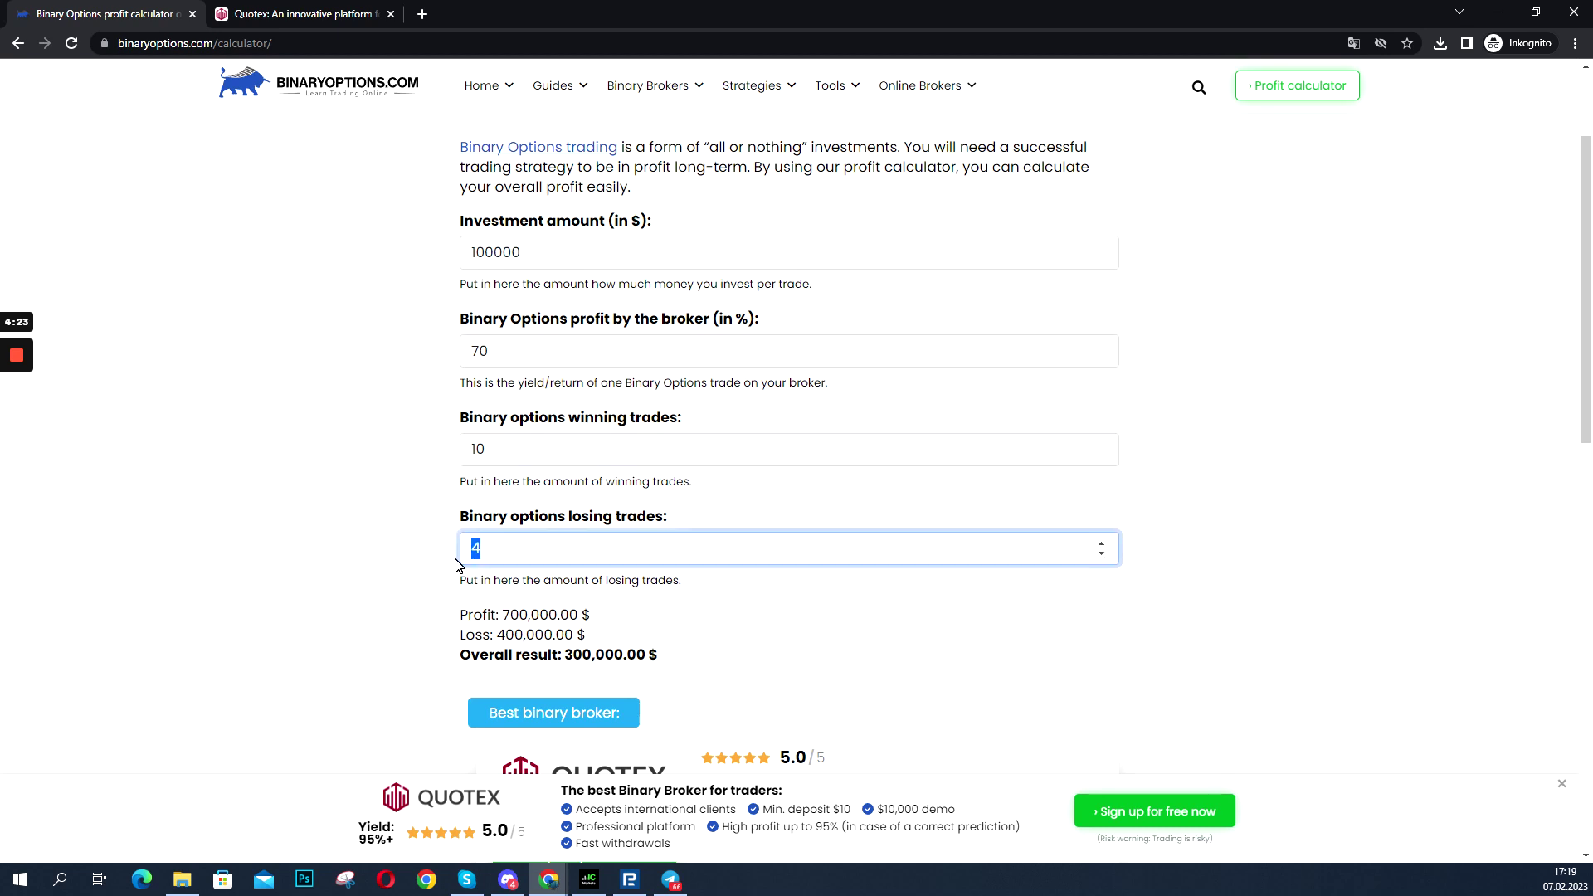
{"action": "type", "text": "8"}
{"action": "scroll", "coordinate": [796, 486], "scroll_direction": "up", "scroll_amount": 1}
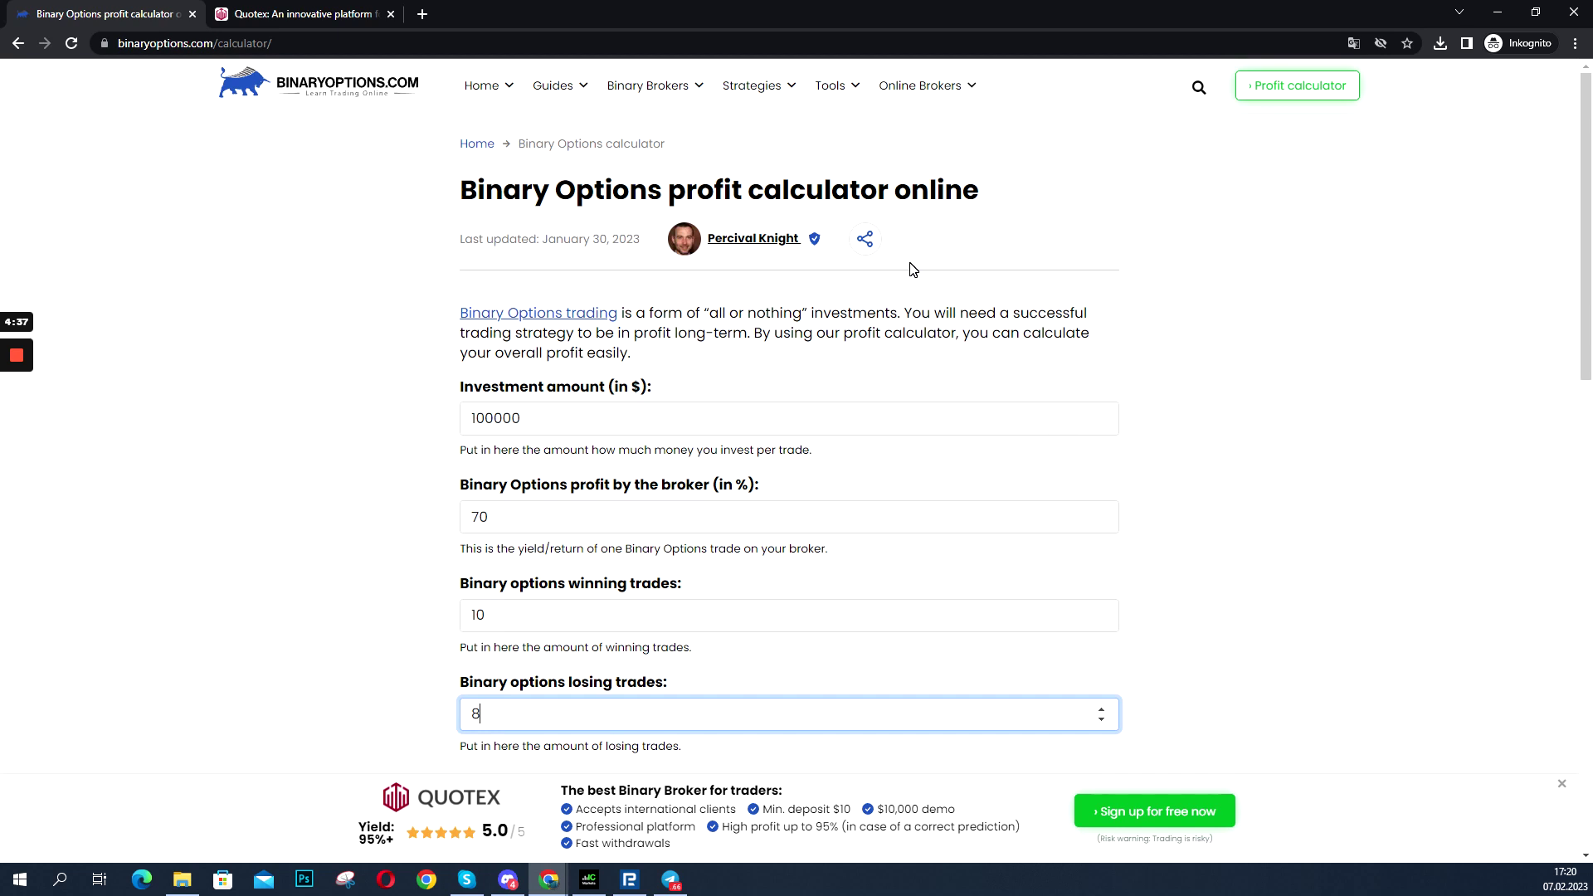